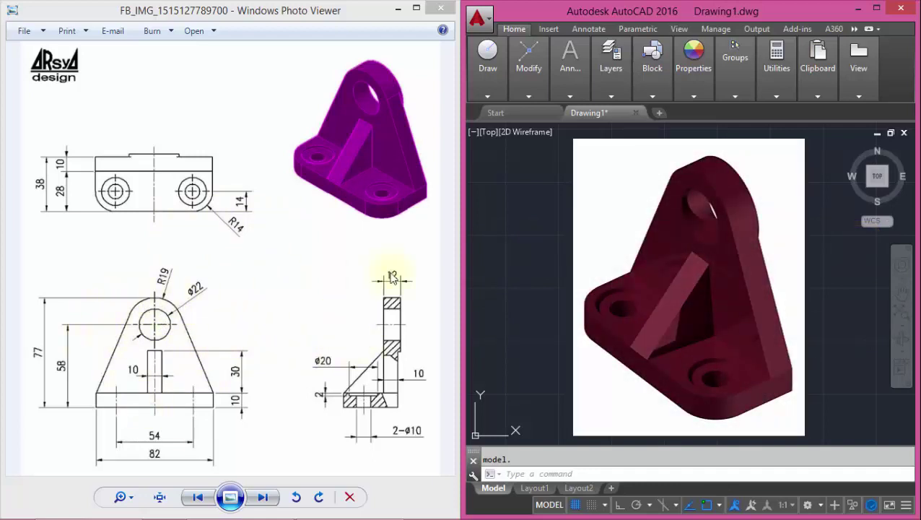
Step: Switch to the front view and align the UCS to it, X right and Y up
click(879, 194)
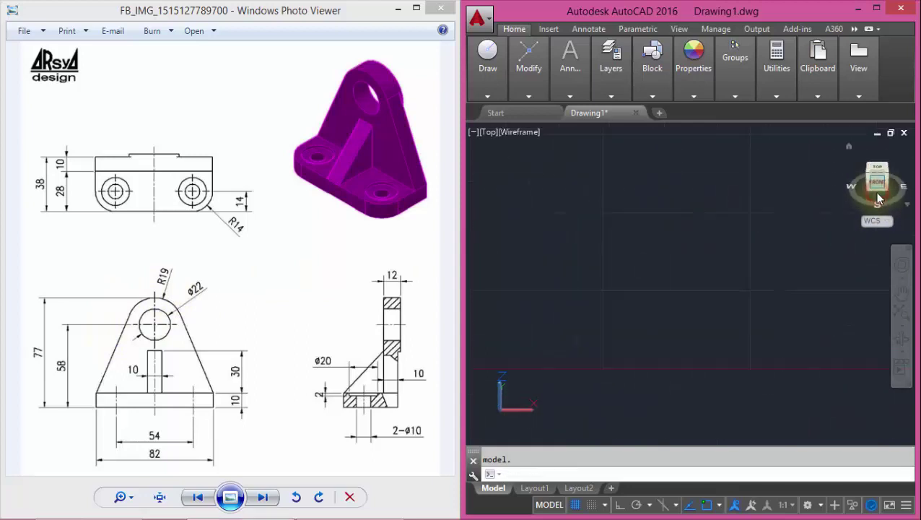
text(UCS)
key(Return)
text(V)
key(Return)
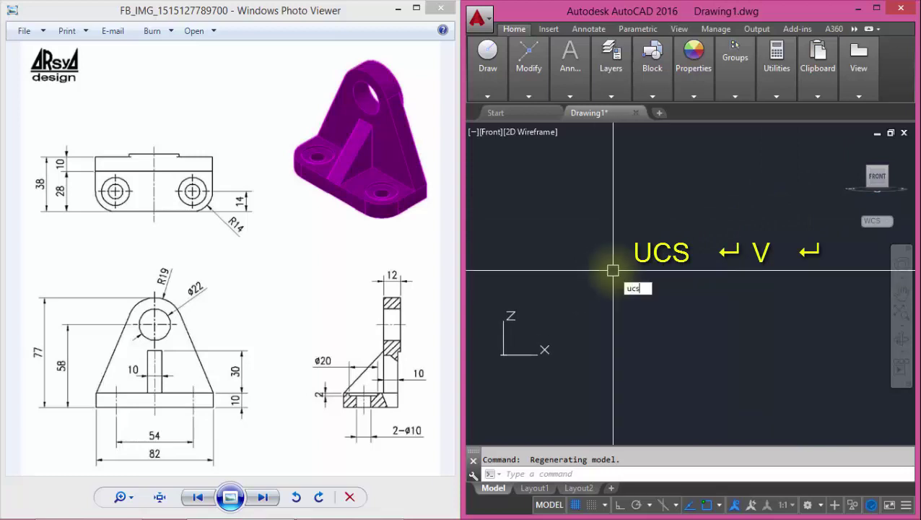
key(Return)
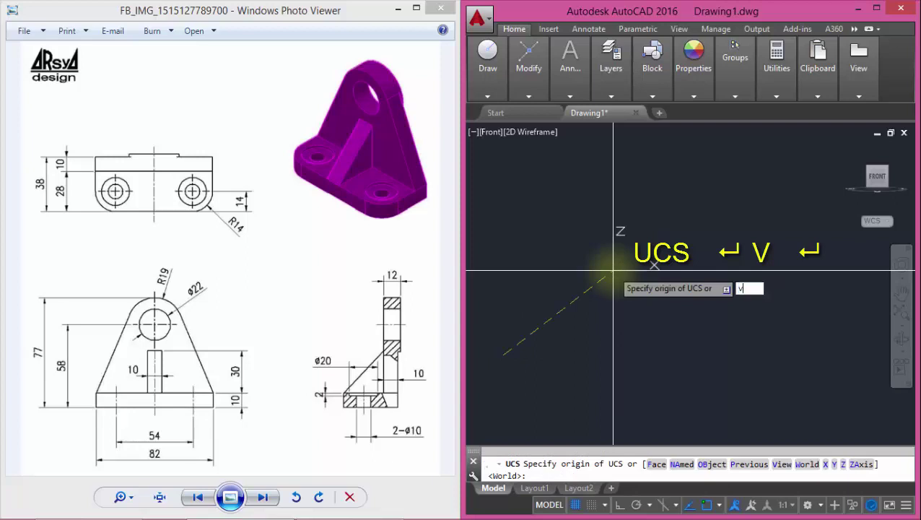
key(Return)
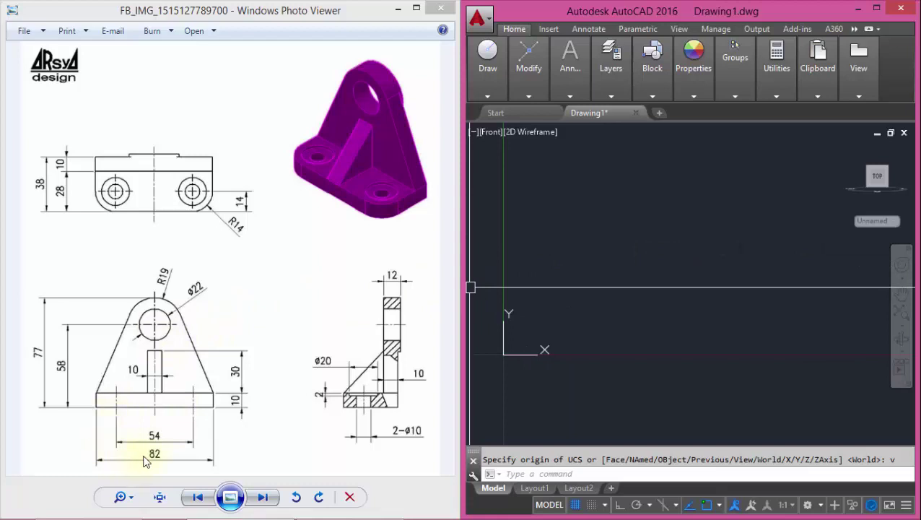
text(rec)
key(Return)
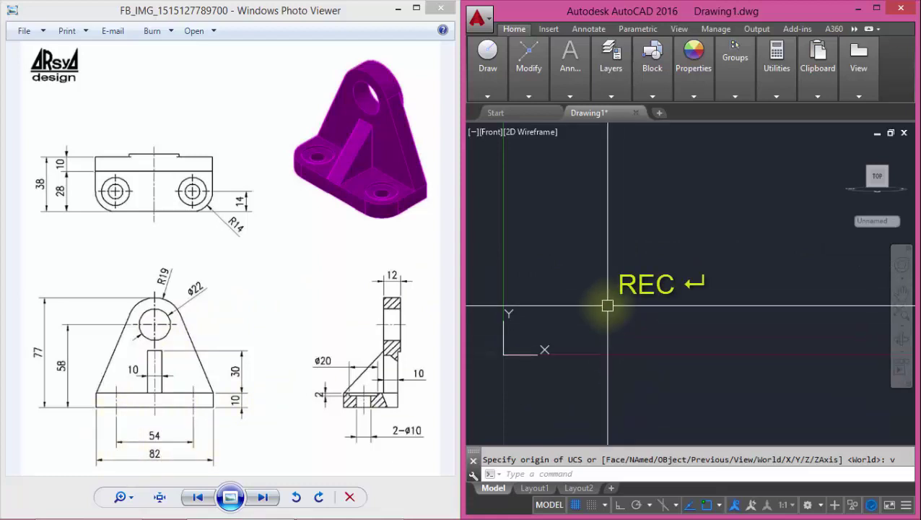
Step: Draw an 82 × 10 base rectangle from the origin and zoom extents to frame it
click(548, 319)
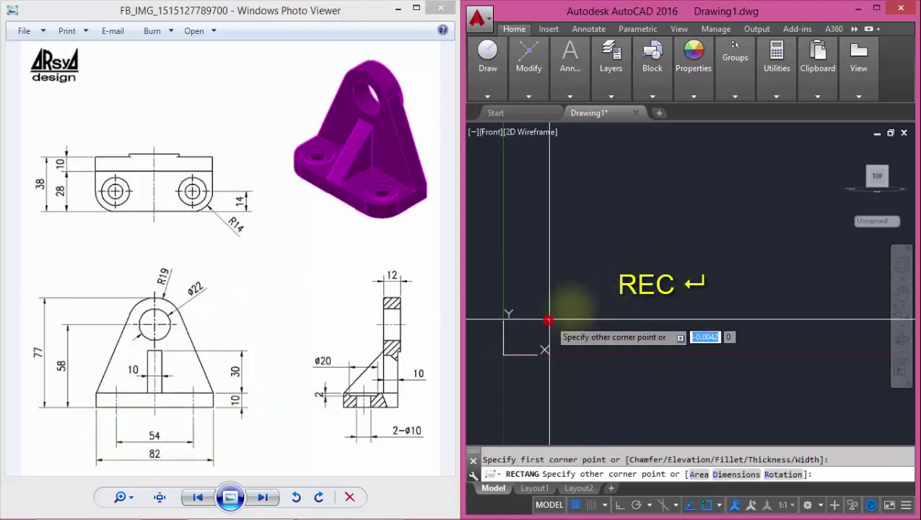
text(82)
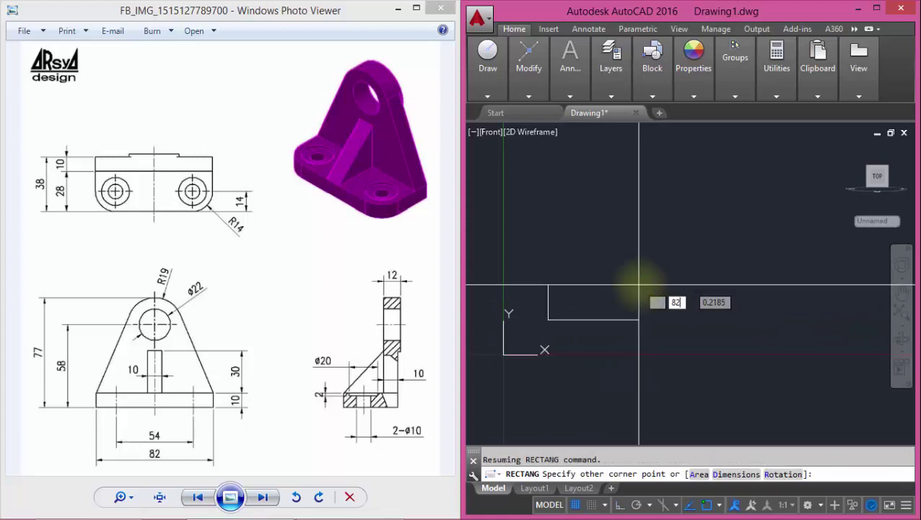
key(Tab)
text(1)
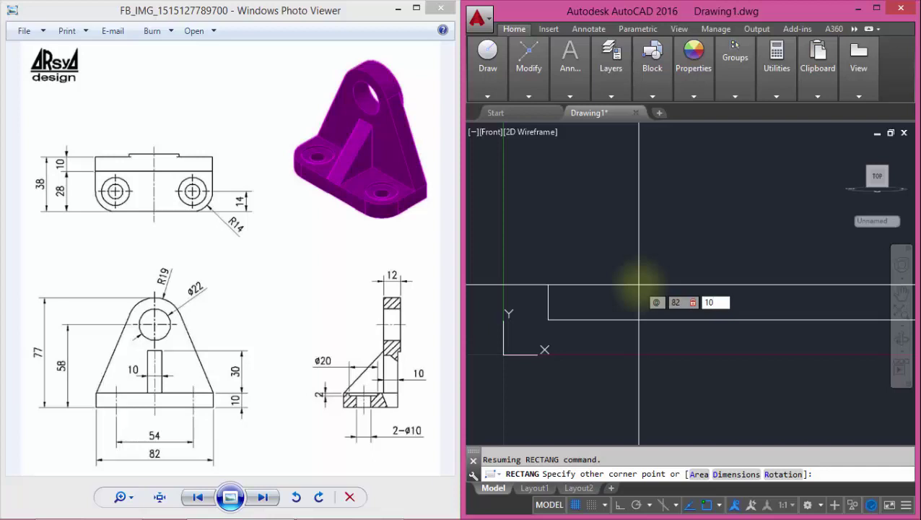
key(Return)
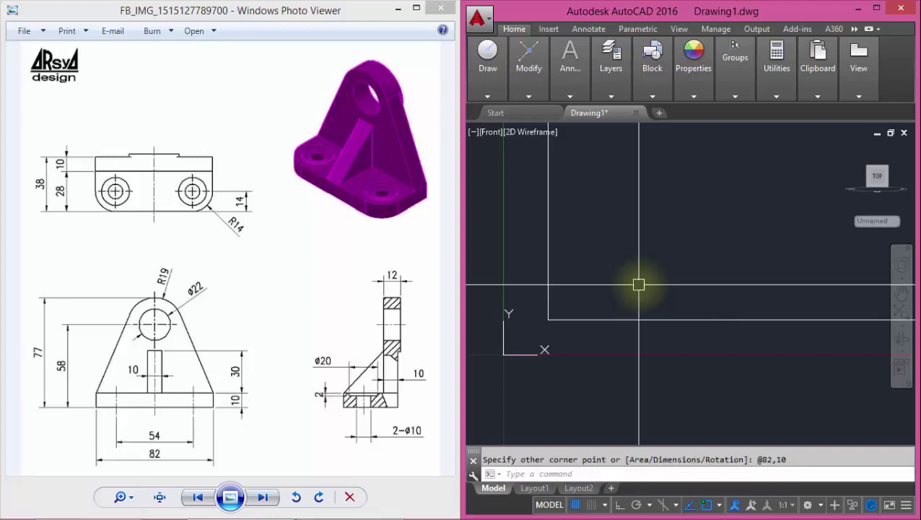
text(z)
key(Return)
text(e)
key(Return)
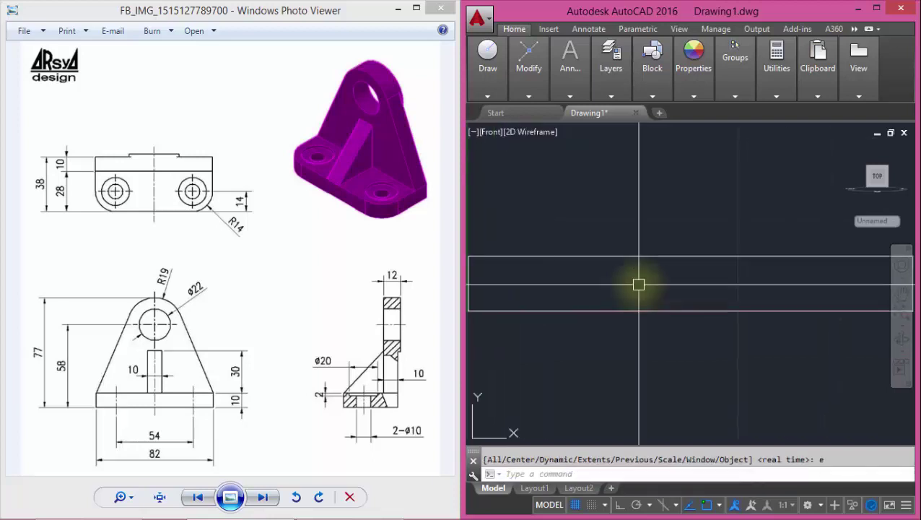
scroll(638, 284, down, 2)
middle_drag(638, 285, 657, 315)
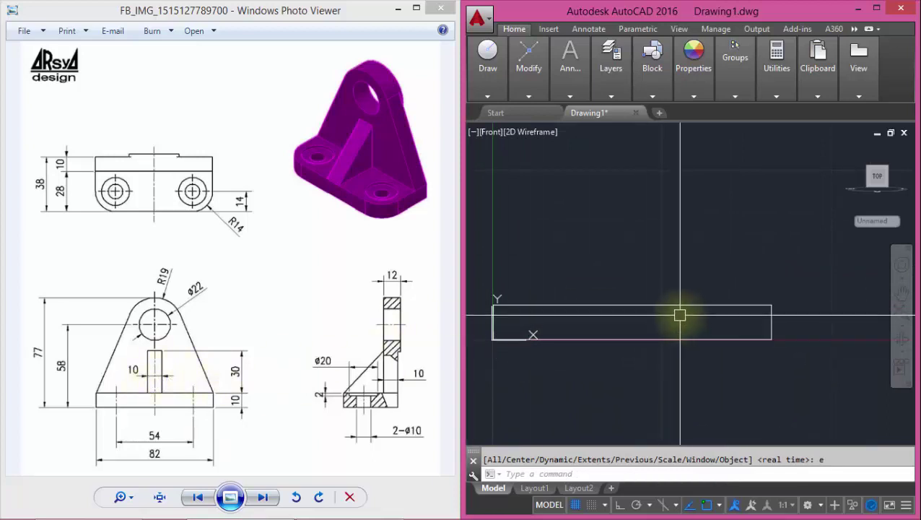
text(rec)
Step: Draw a 10 by 30 upright rectangle from the base's top-left corner
key(Return)
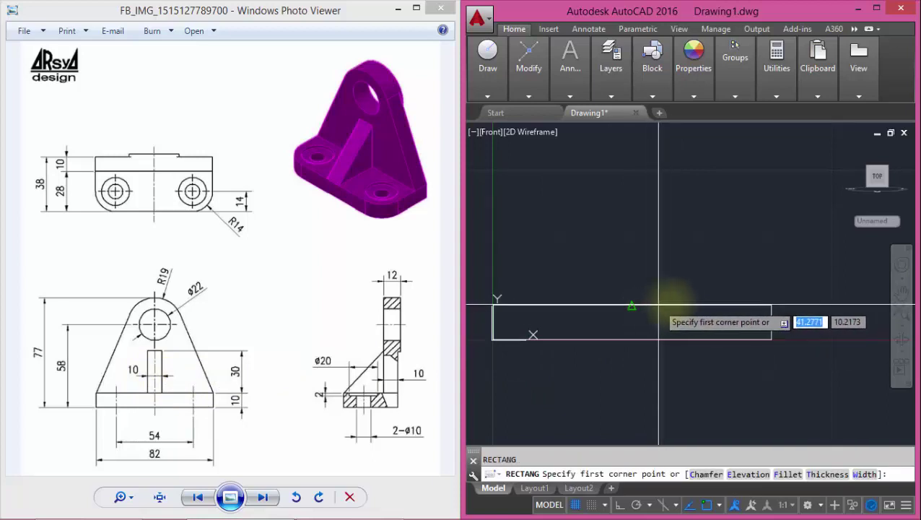
click(493, 306)
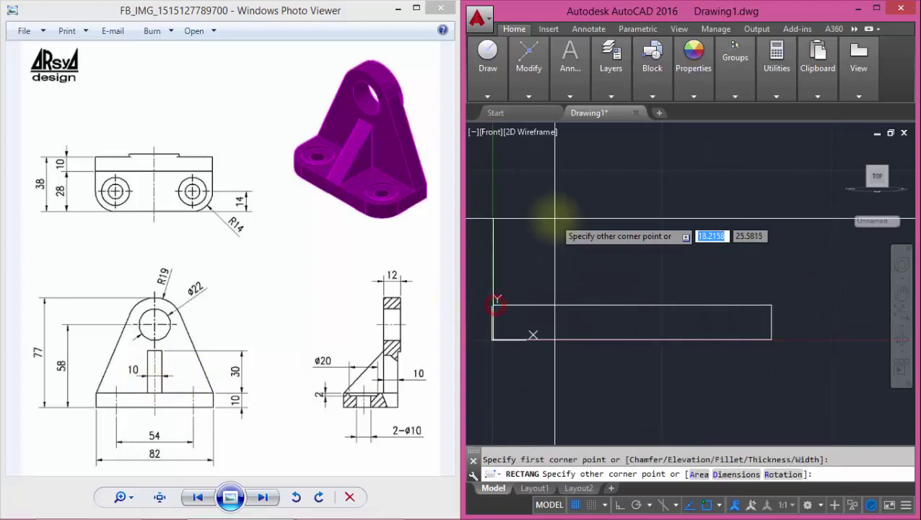
middle_click(558, 206)
text(10)
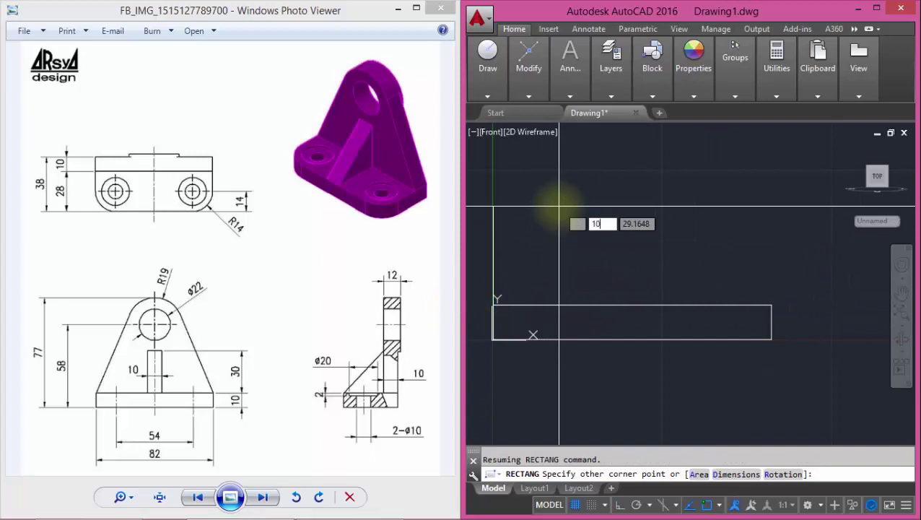
key(Tab)
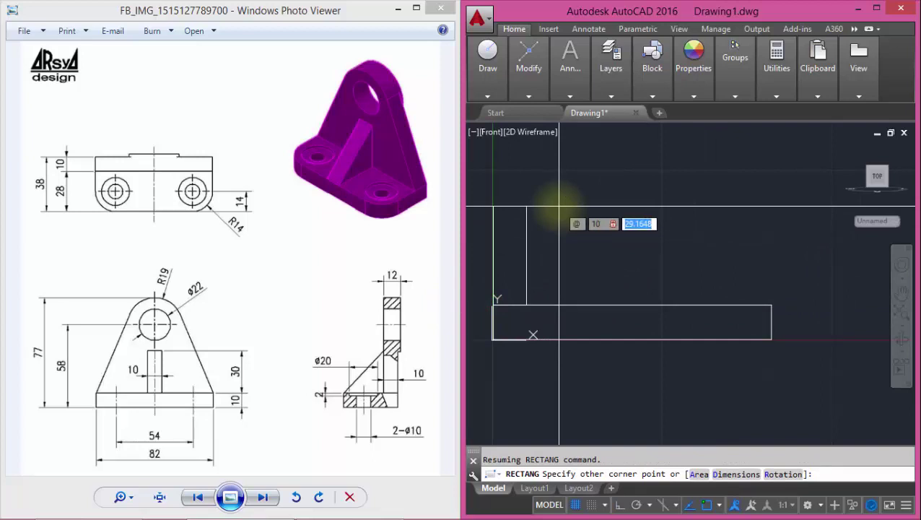
text(30)
key(Return)
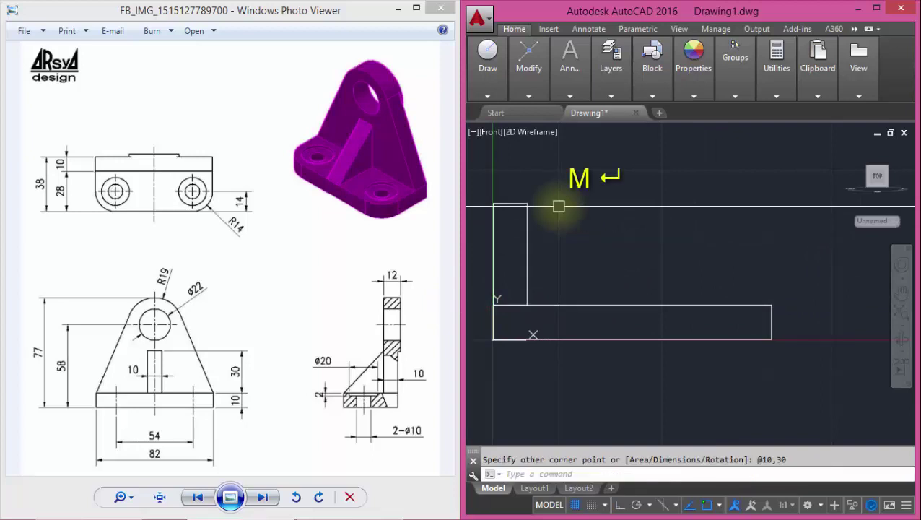
Step: Move the upright rectangle to the middle of the base
text(m)
key(Return)
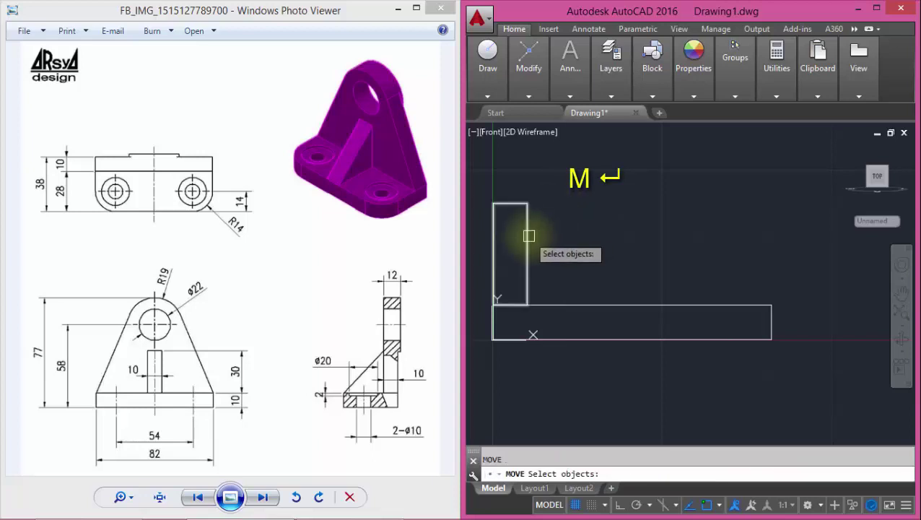
click(528, 236)
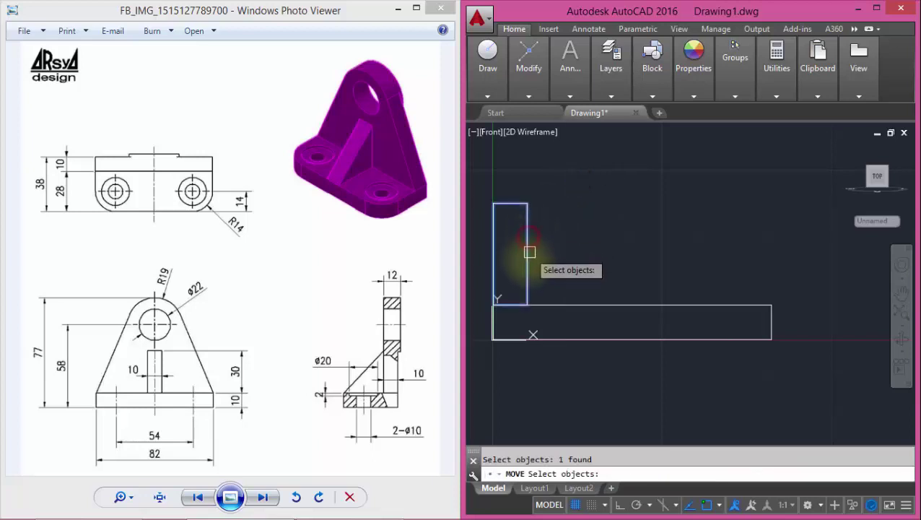
right_click(509, 306)
click(510, 307)
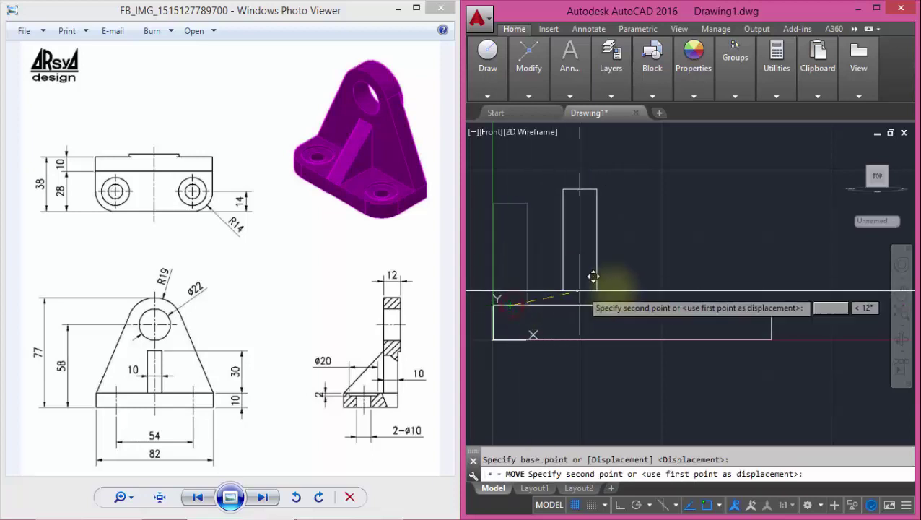
click(633, 306)
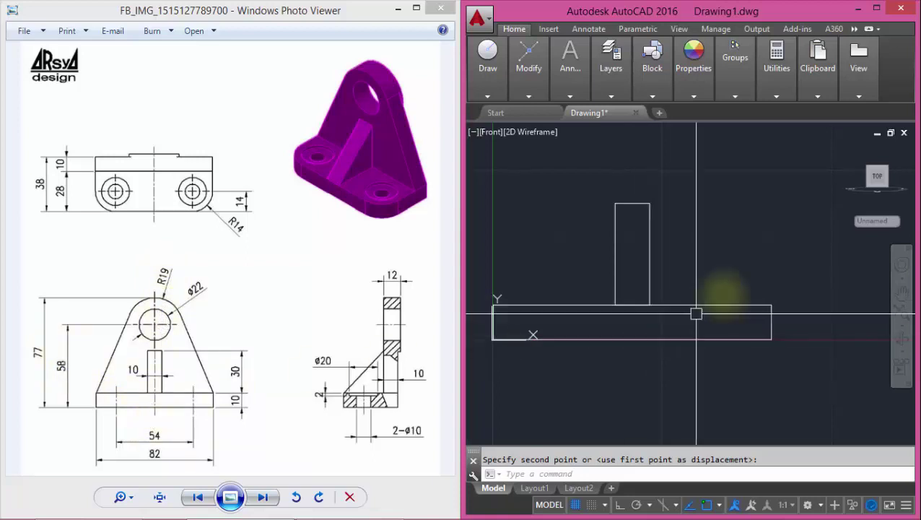
Step: Draw a radius-19 circle centred 58 units above the base's bottom midpoint
scroll(733, 285, down, 2)
text(c)
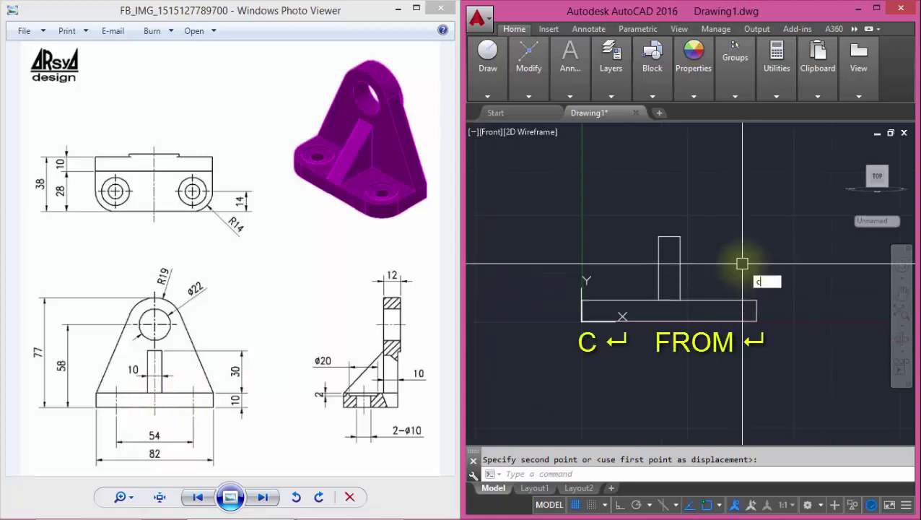
key(Return)
text(rom)
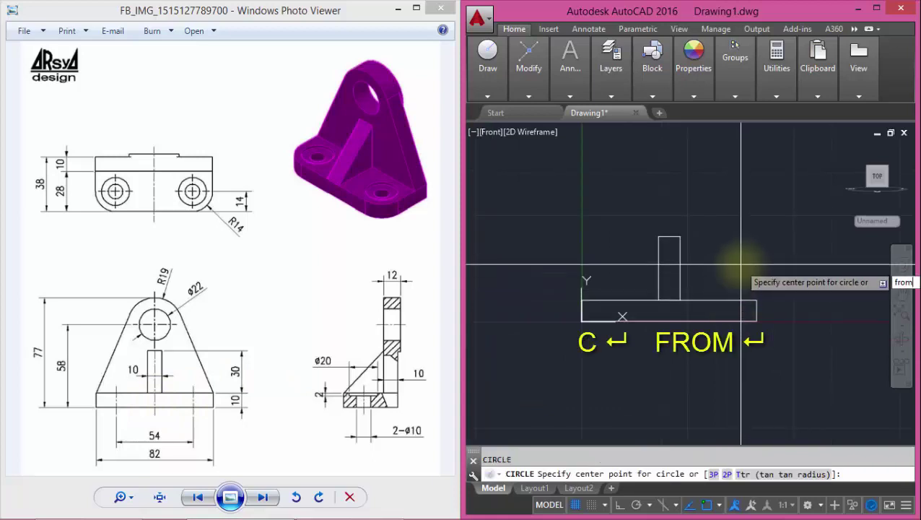
key(Return)
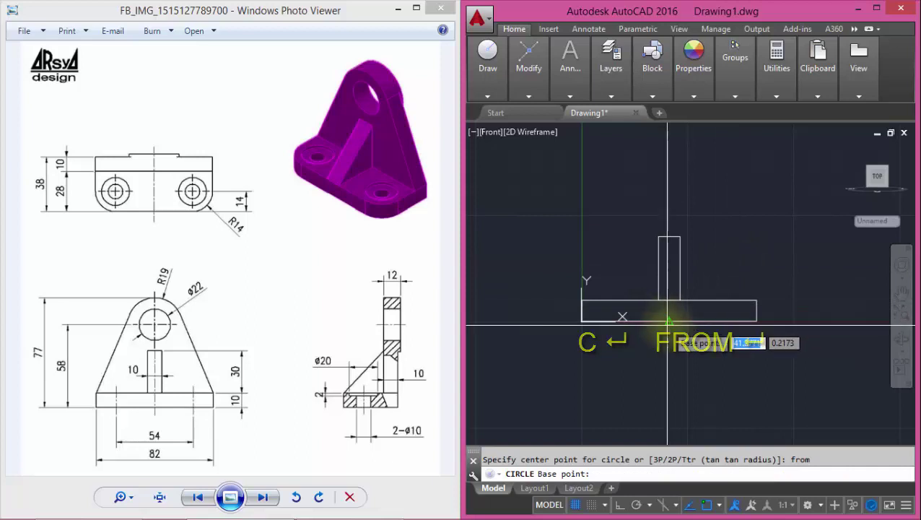
click(669, 322)
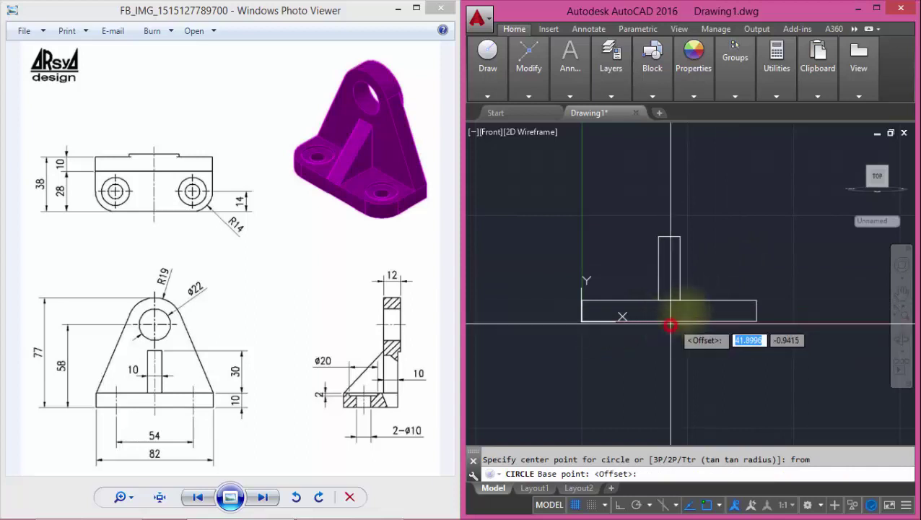
text(@0,58)
key(Return)
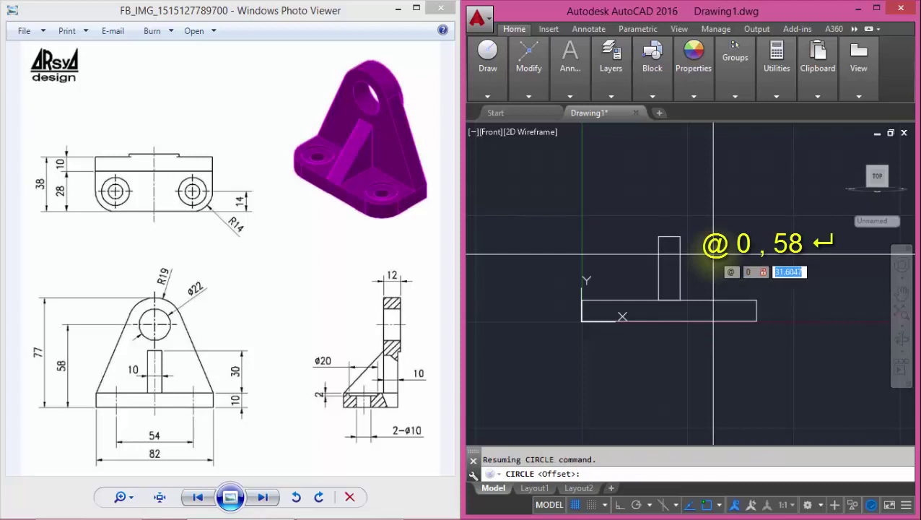
key(Return)
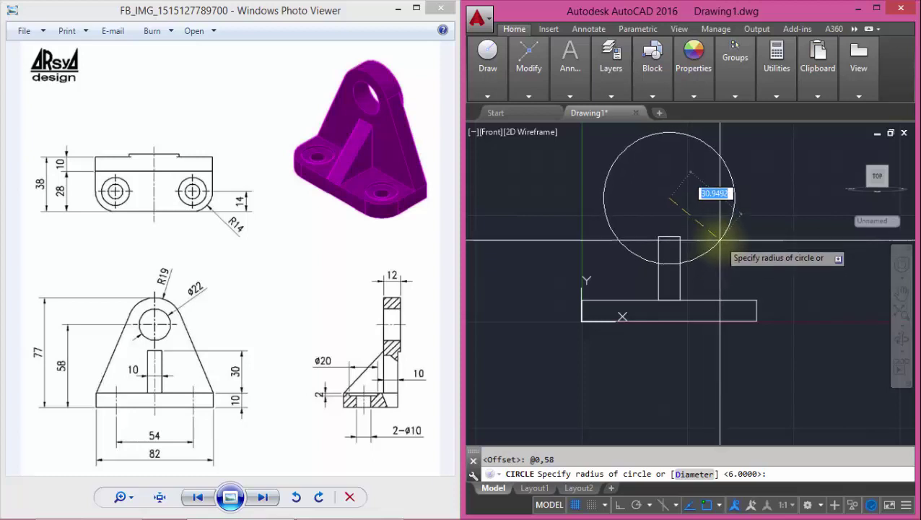
key(Return)
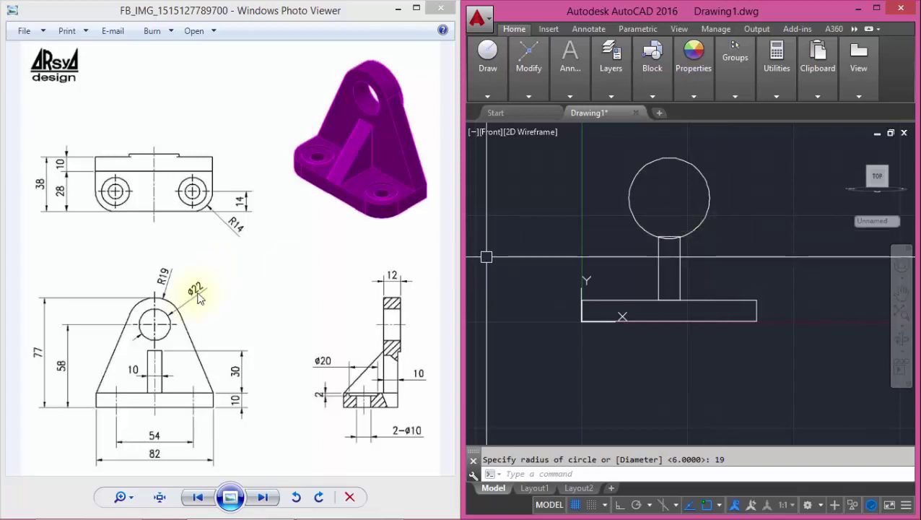
Step: Add a concentric 22-diameter hole circle inside the radius-19 circle
key(Return)
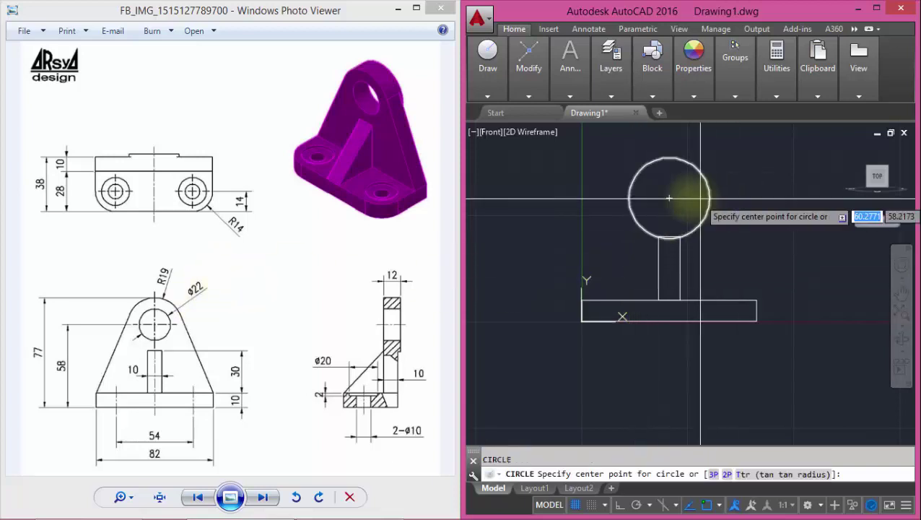
click(669, 198)
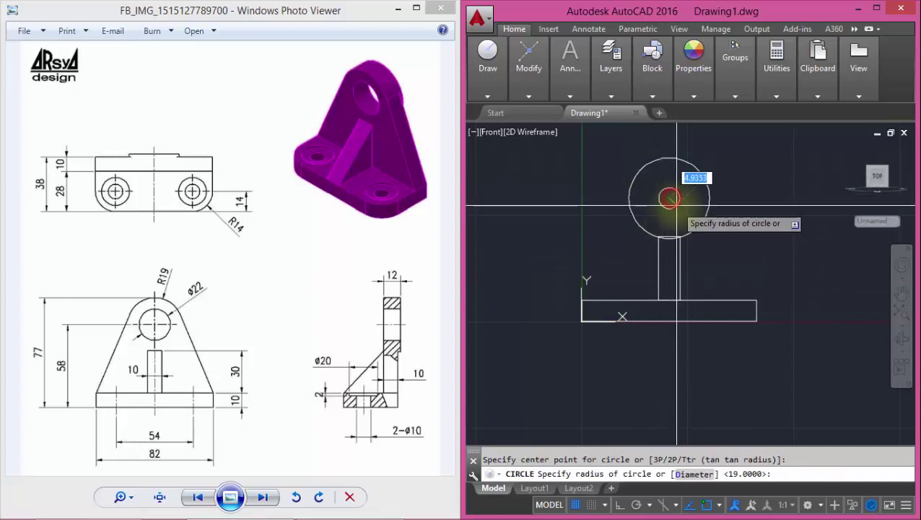
text(d)
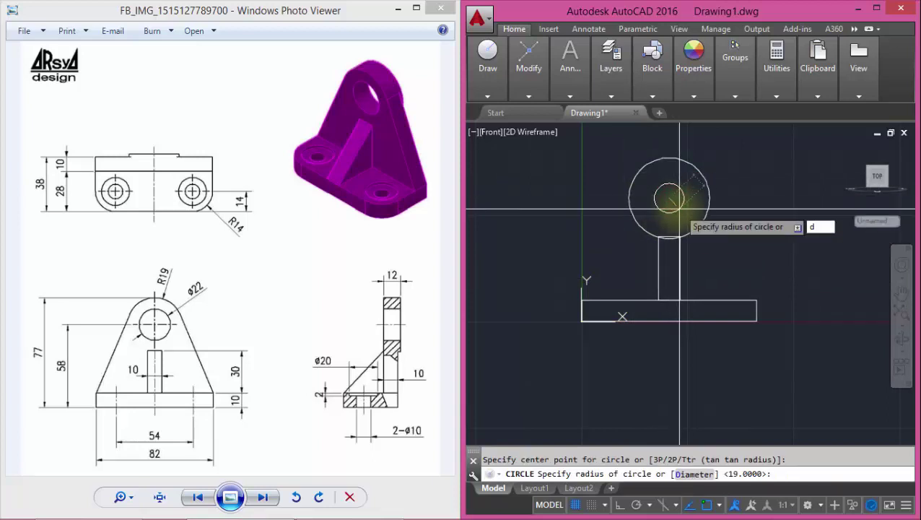
key(Return)
text(22)
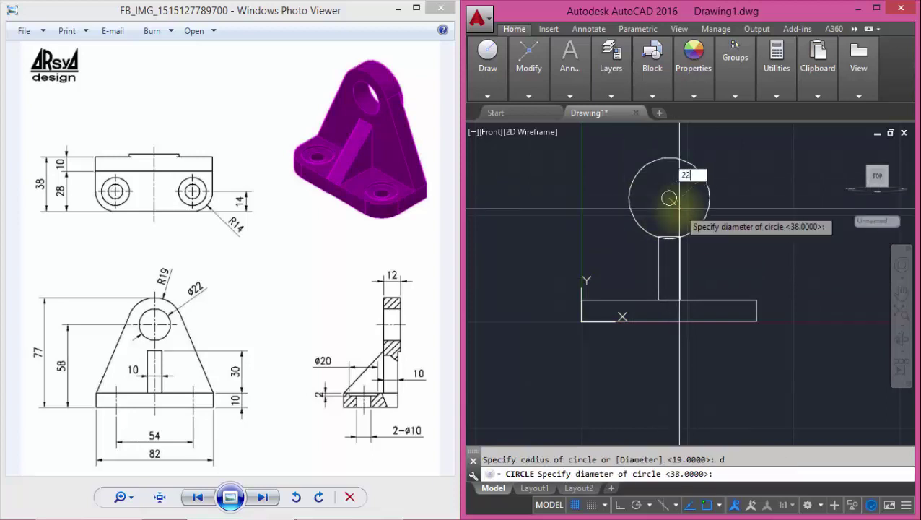
key(Return)
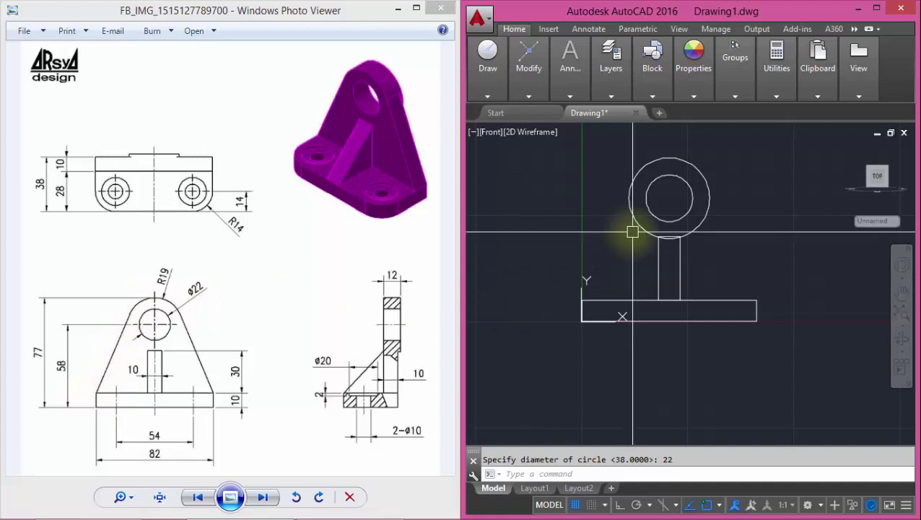
middle_drag(633, 230, 599, 268)
Step: Draw a line from the base's top-left corner tangent to the outer circle
text(l)
key(Return)
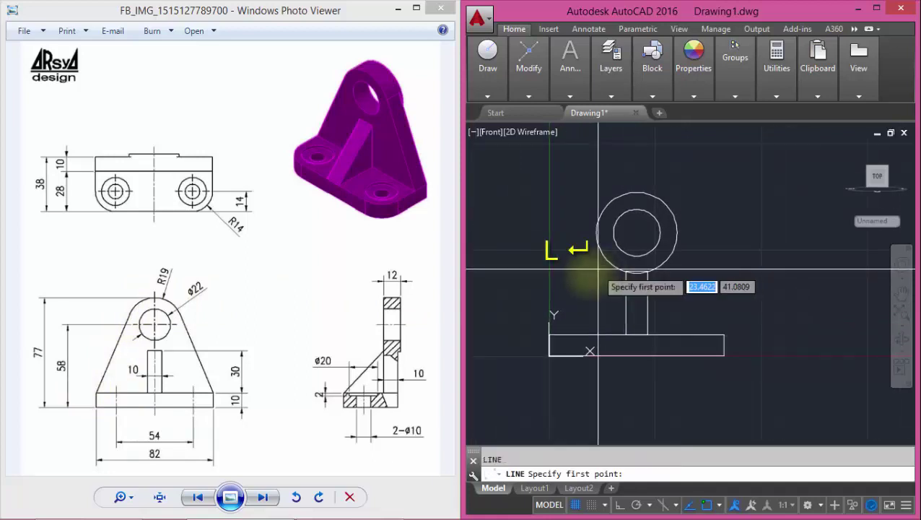
click(549, 334)
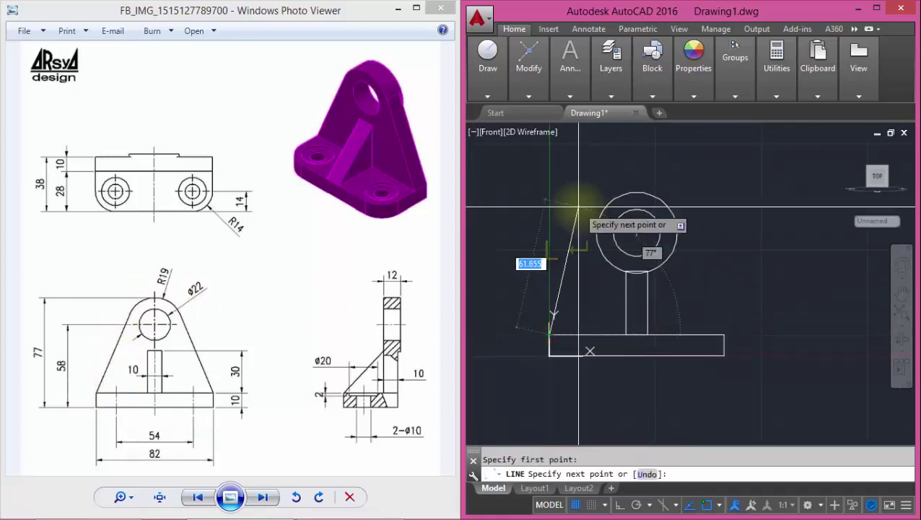
text(n)
key(Return)
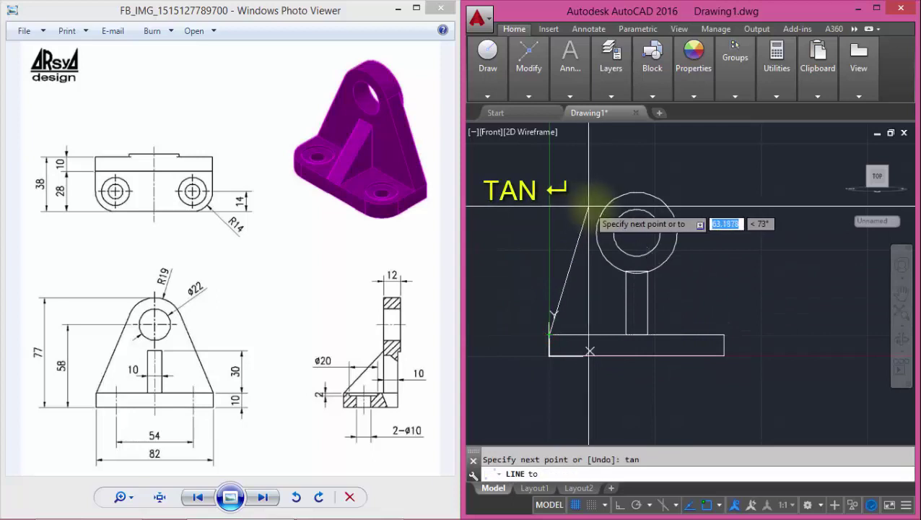
click(604, 206)
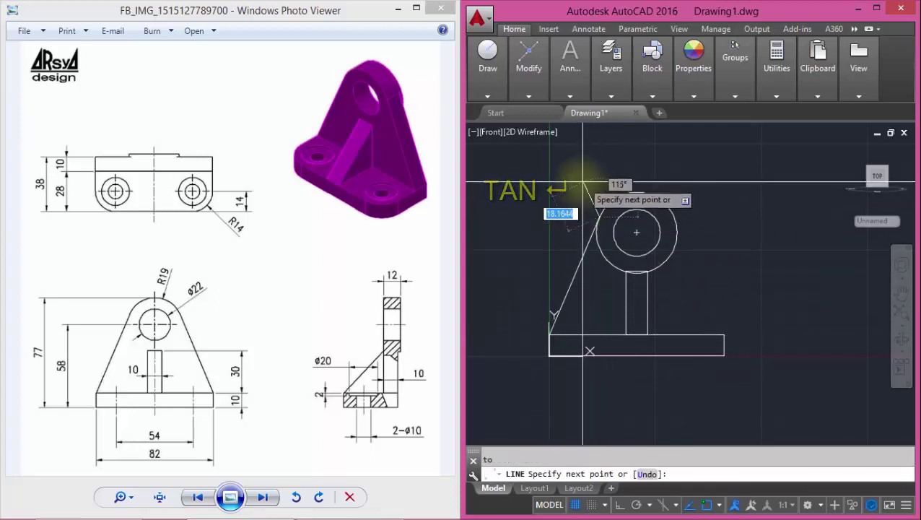
key(Return)
Step: Mirror the tangent line about the bracket's vertical centre axis, keeping the original
text(mi)
key(Return)
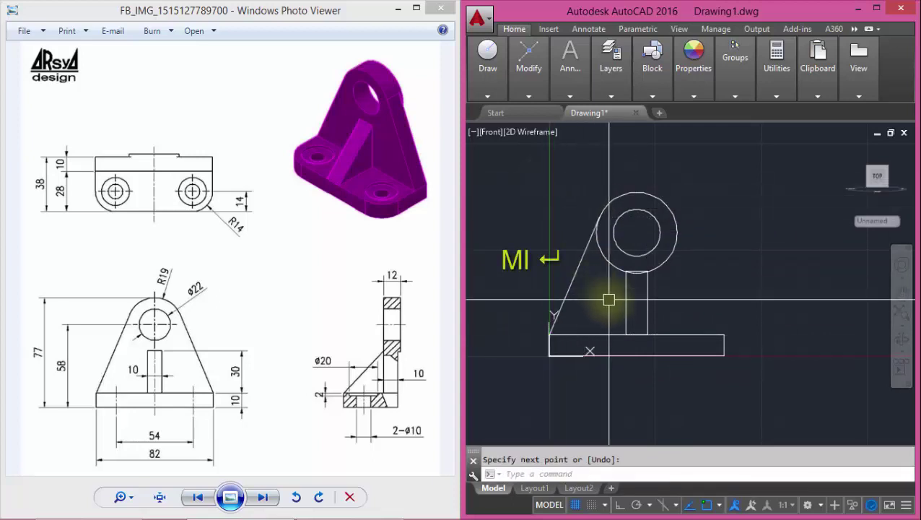
click(577, 280)
key(Return)
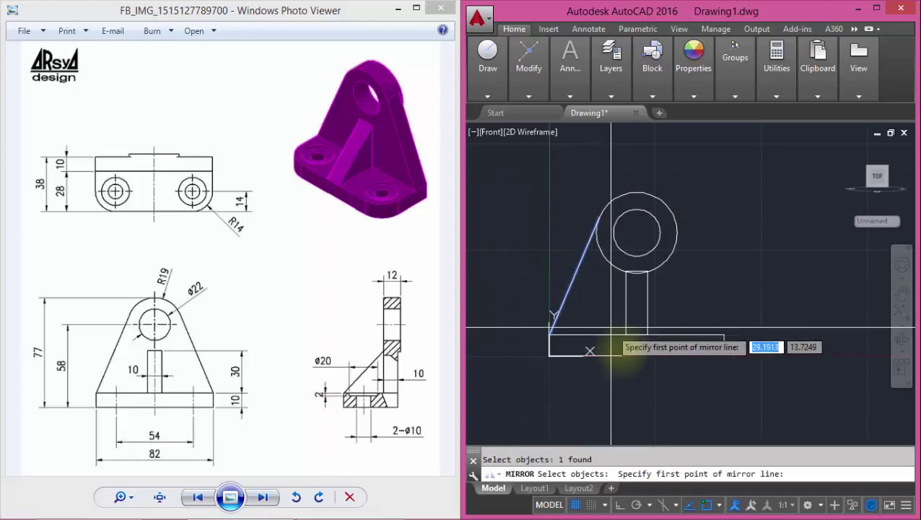
click(640, 355)
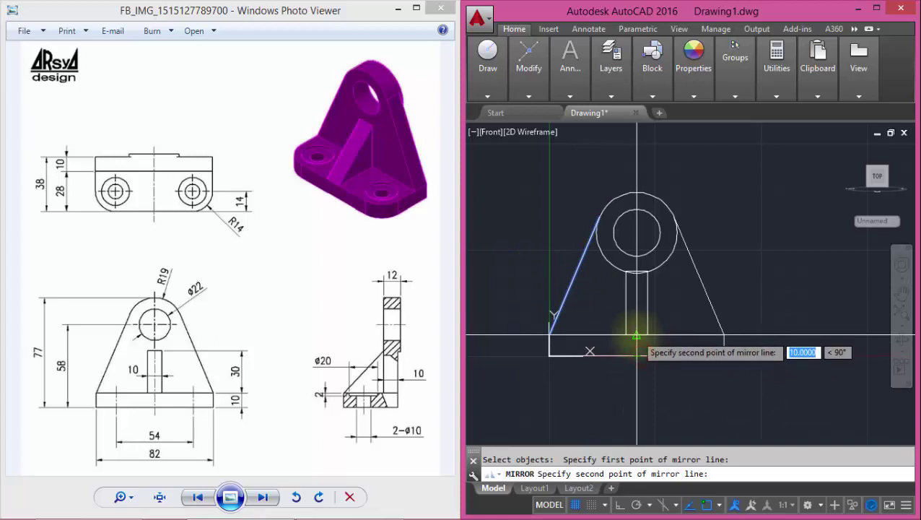
click(636, 337)
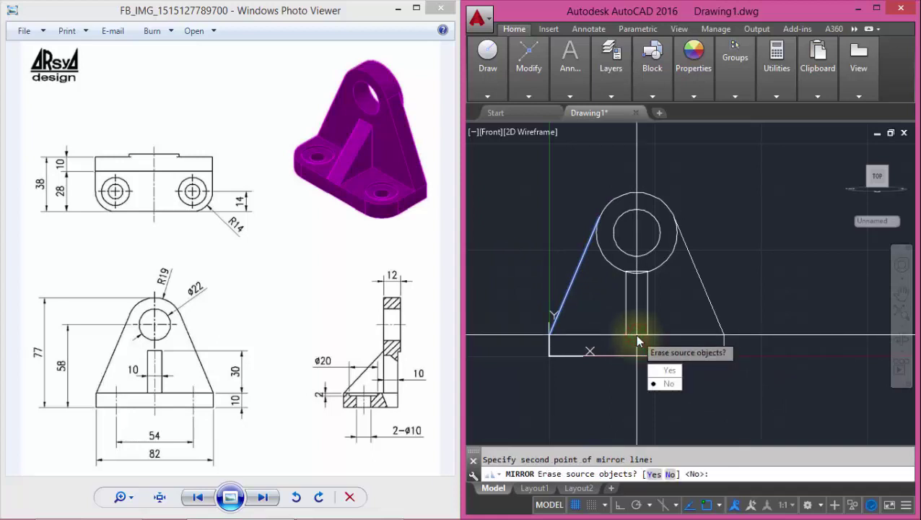
text(n)
key(Return)
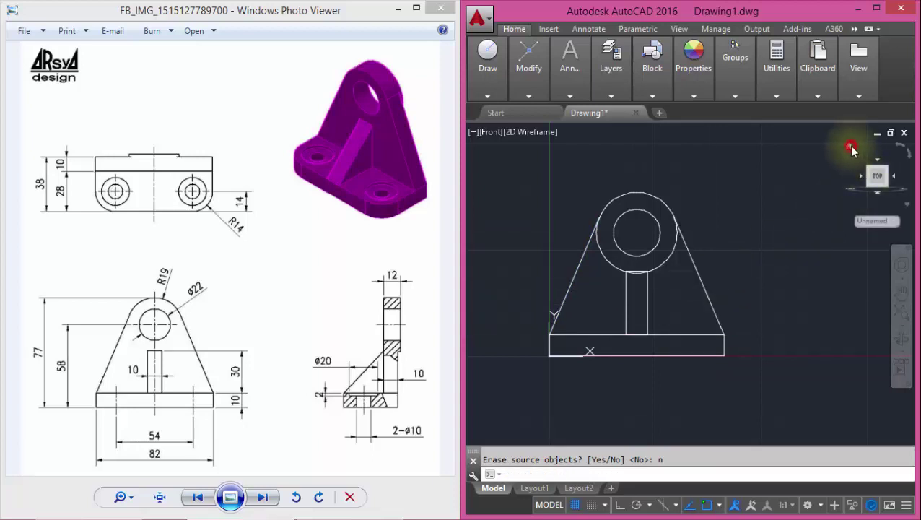
Step: Switch to an isometric view and press-pull the ring around the hole 12 units
click(848, 146)
scroll(729, 187, down, 2)
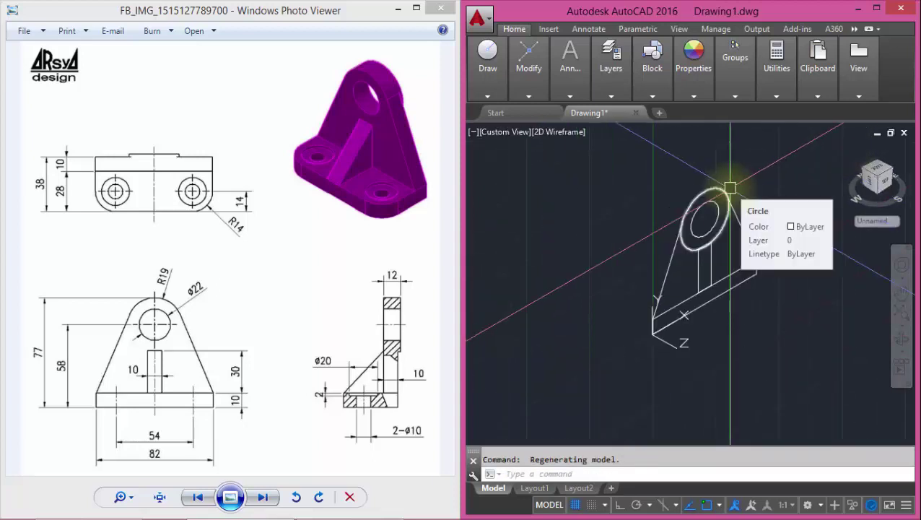
text(PRE)
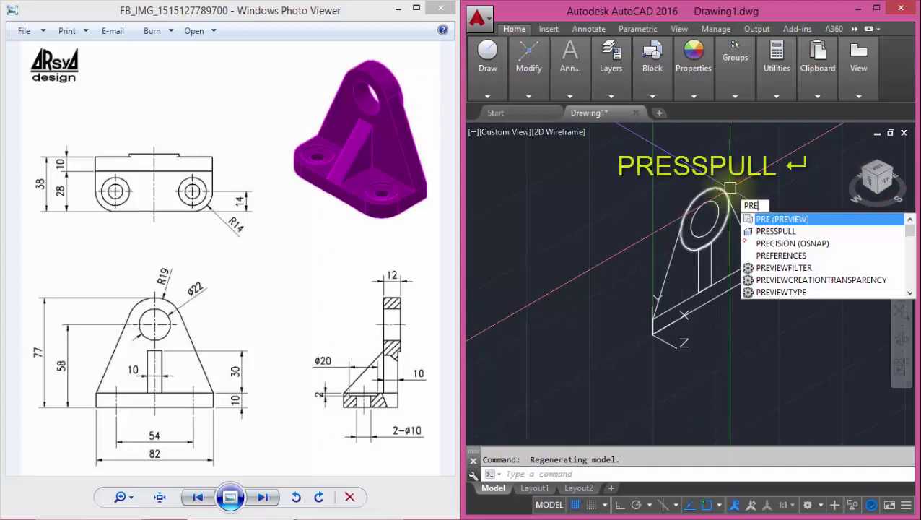
key(Down)
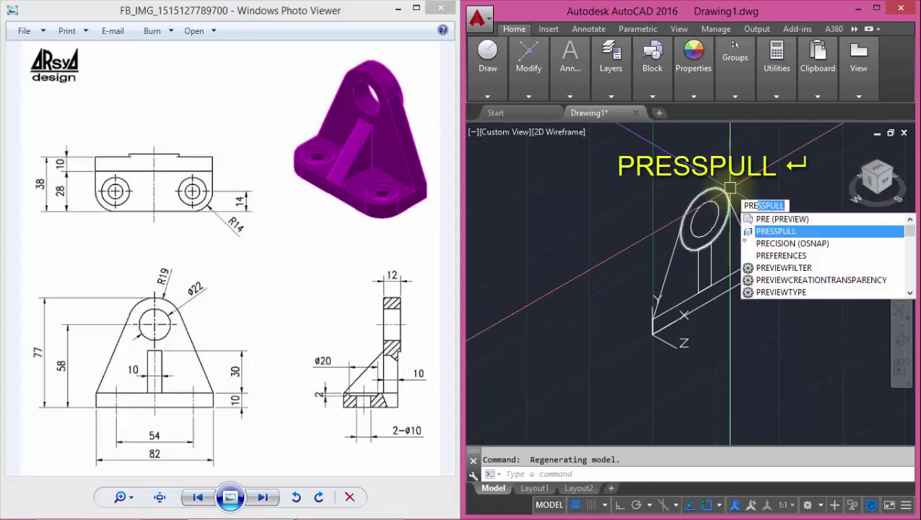
key(Return)
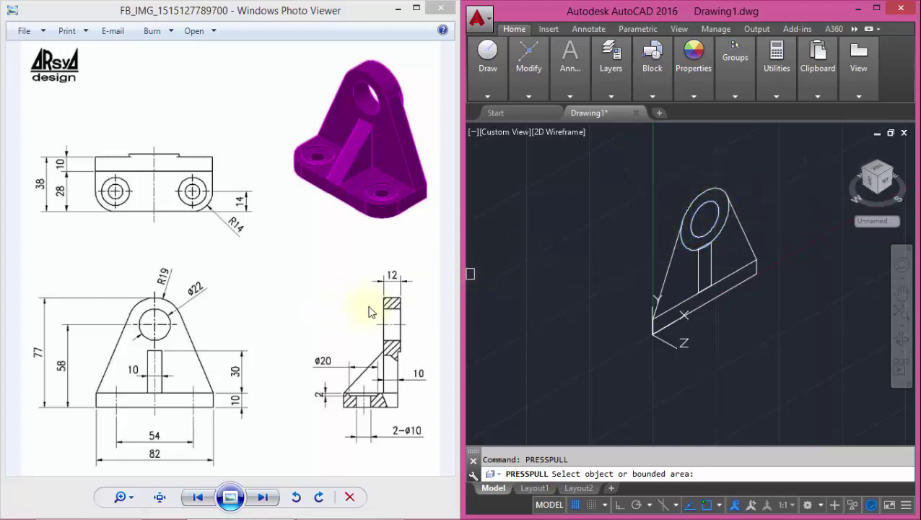
scroll(696, 205, up, 2)
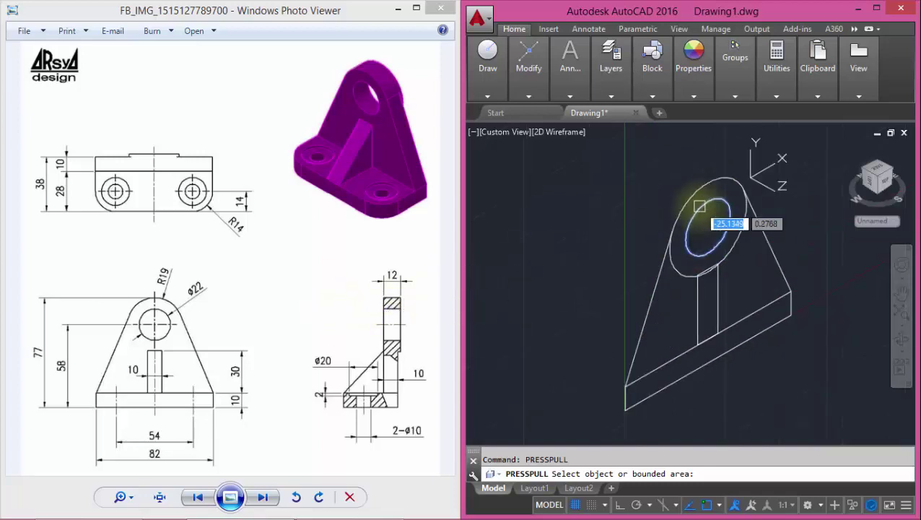
scroll(693, 231, up, 4)
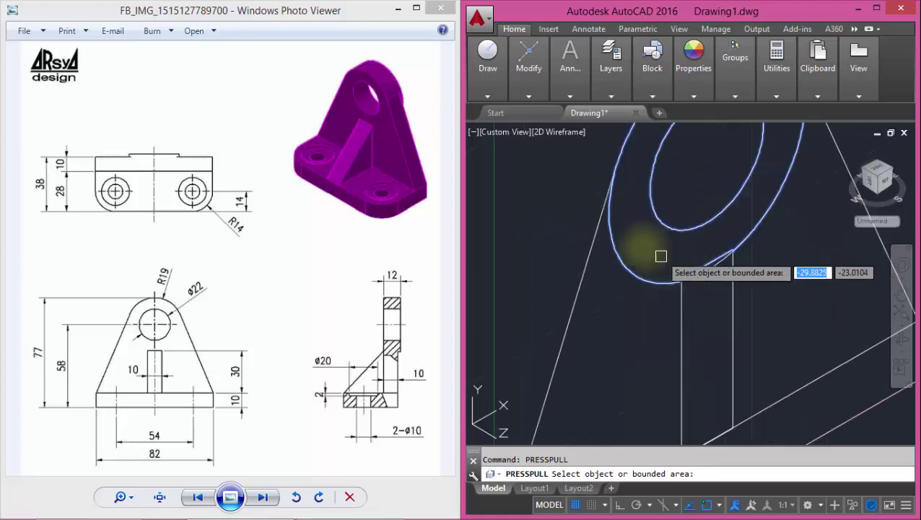
click(638, 242)
text(12)
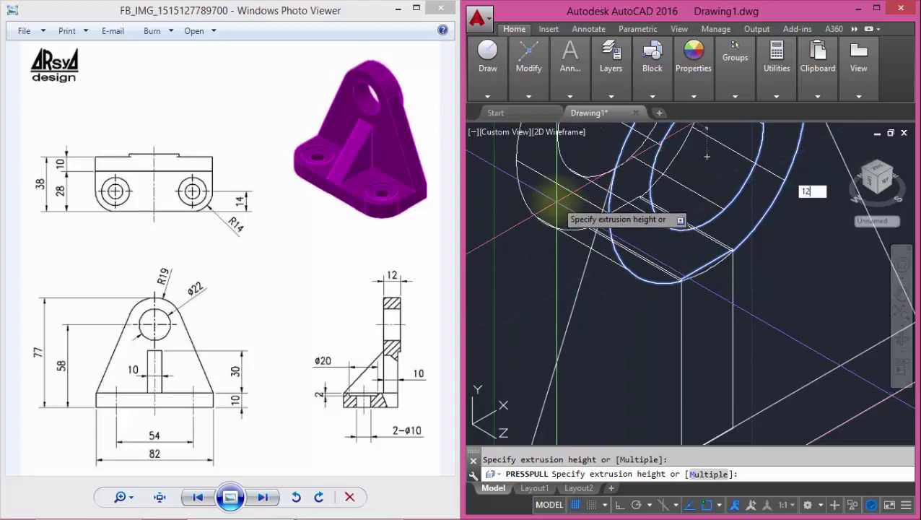
key(Return)
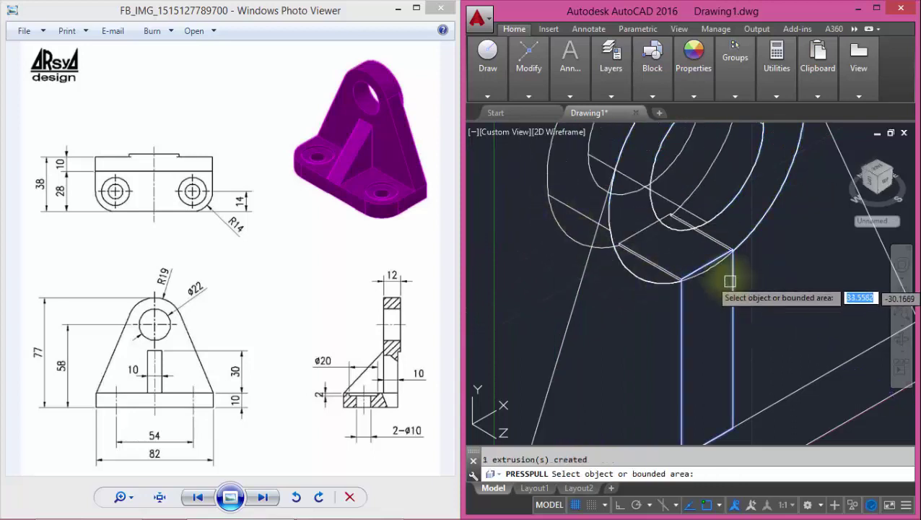
Step: Press-pull the small area under the ring to the boss edge endpoint
scroll(716, 266, up, 3)
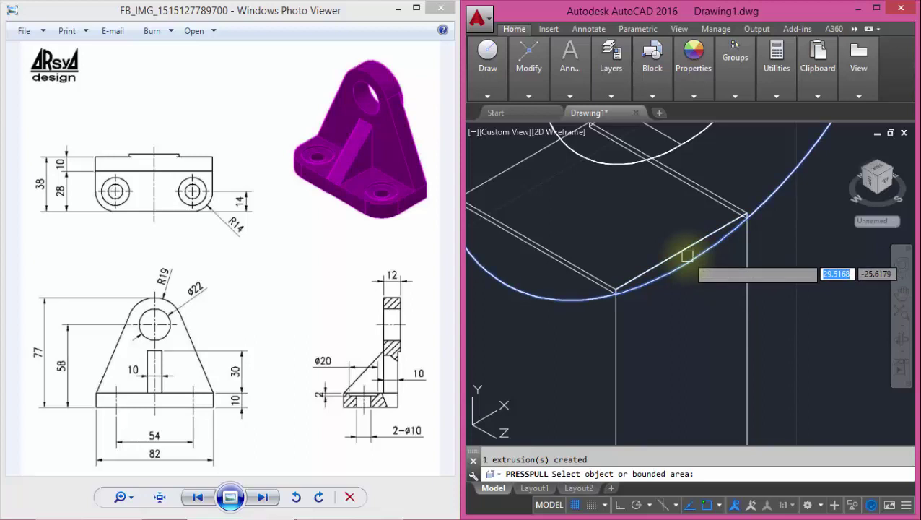
scroll(687, 256, up, 2)
scroll(687, 256, down, 1)
click(693, 247)
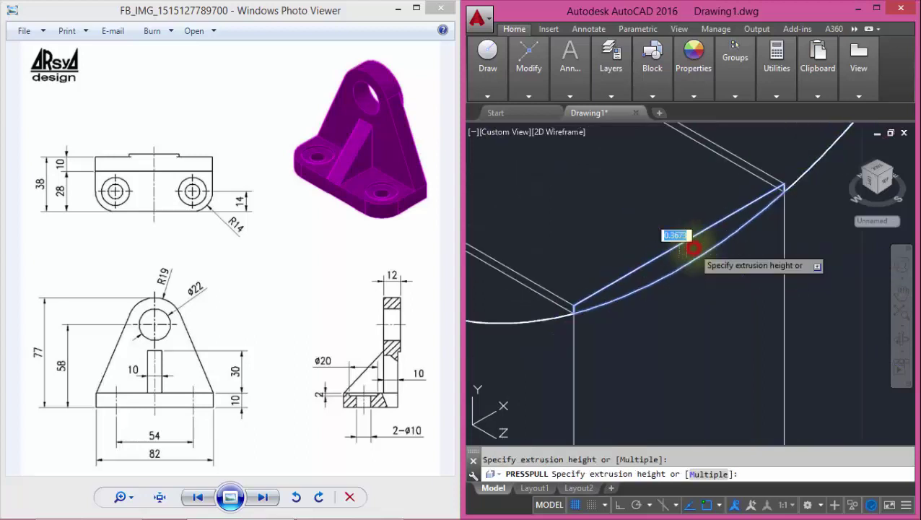
scroll(689, 249, down, 3)
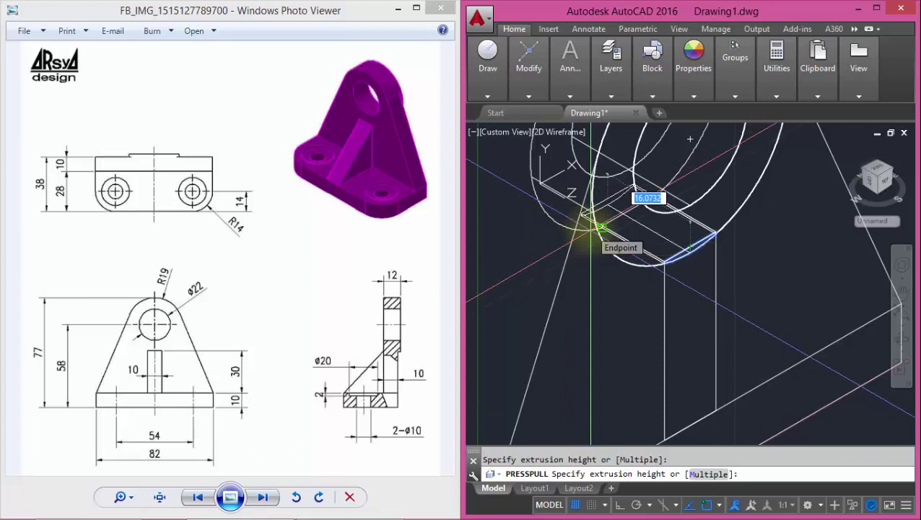
click(600, 227)
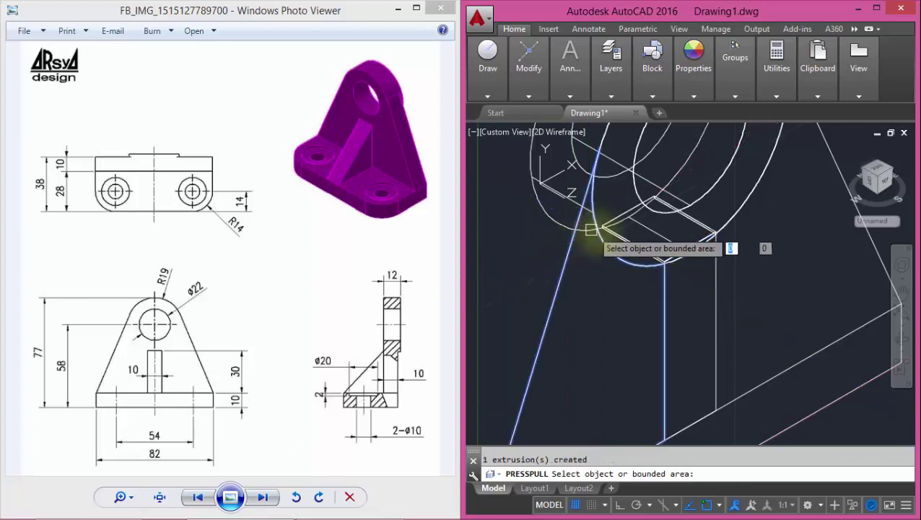
scroll(718, 231, down, 3)
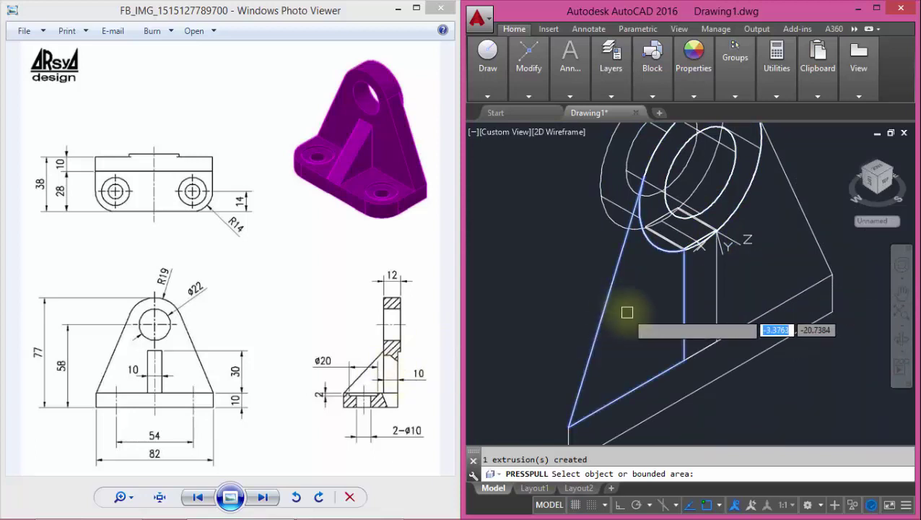
Step: Press-pull the left slanted area 10 units, then the post and right-side areas to snapped points
click(626, 313)
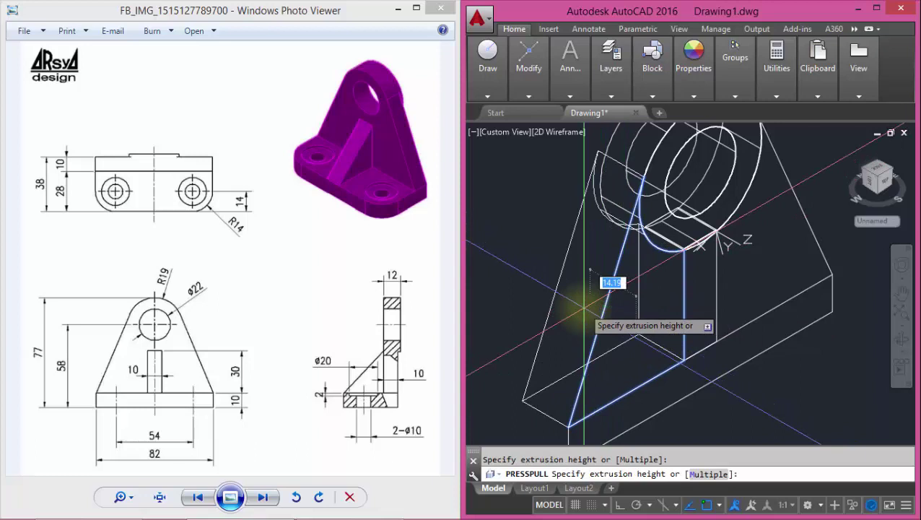
key(Return)
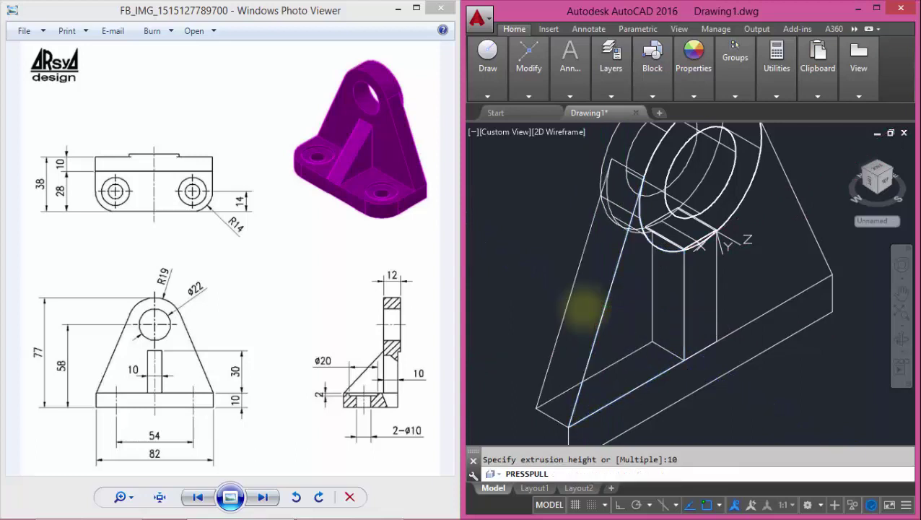
click(700, 308)
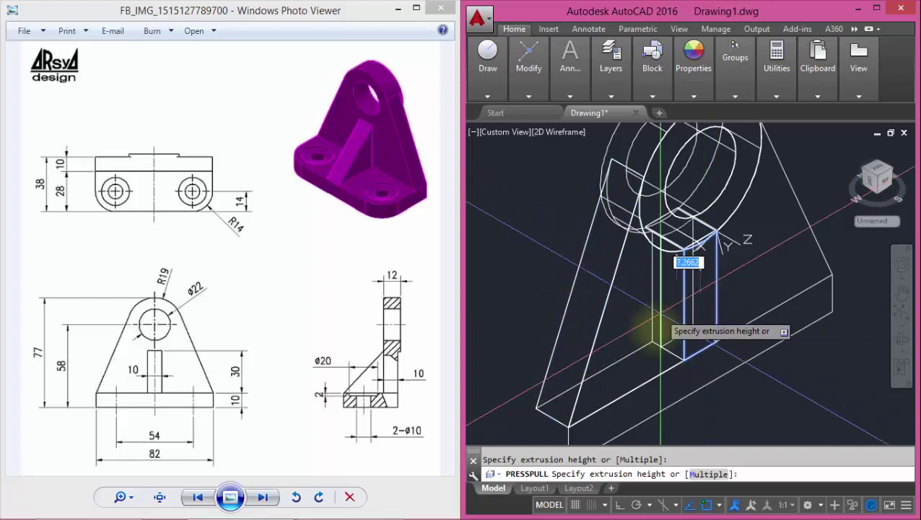
click(650, 342)
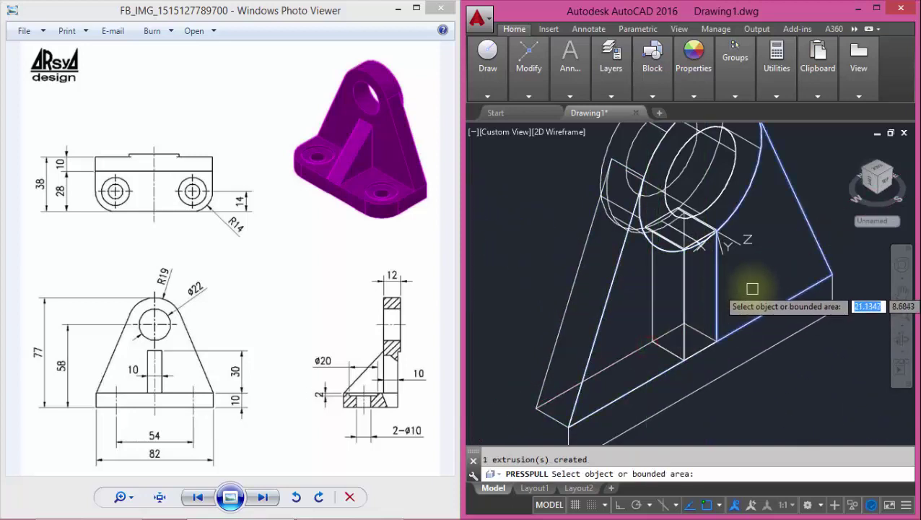
click(751, 288)
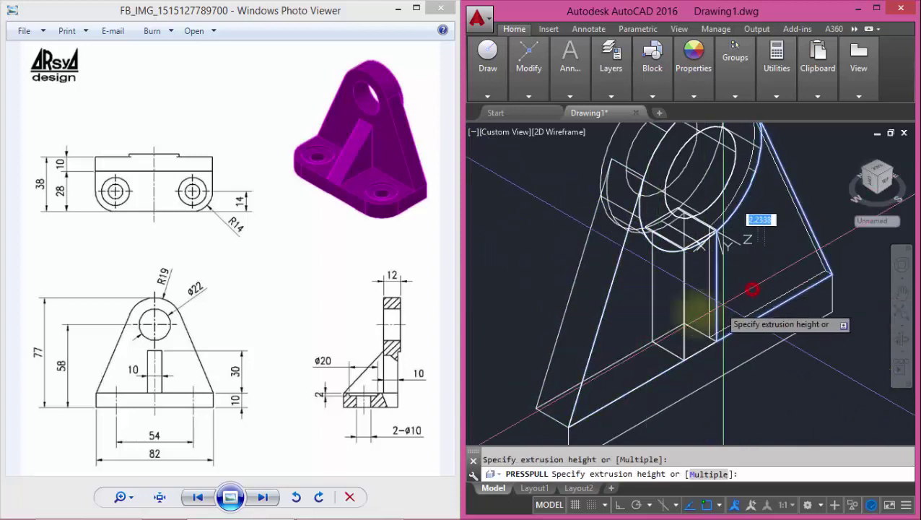
click(651, 344)
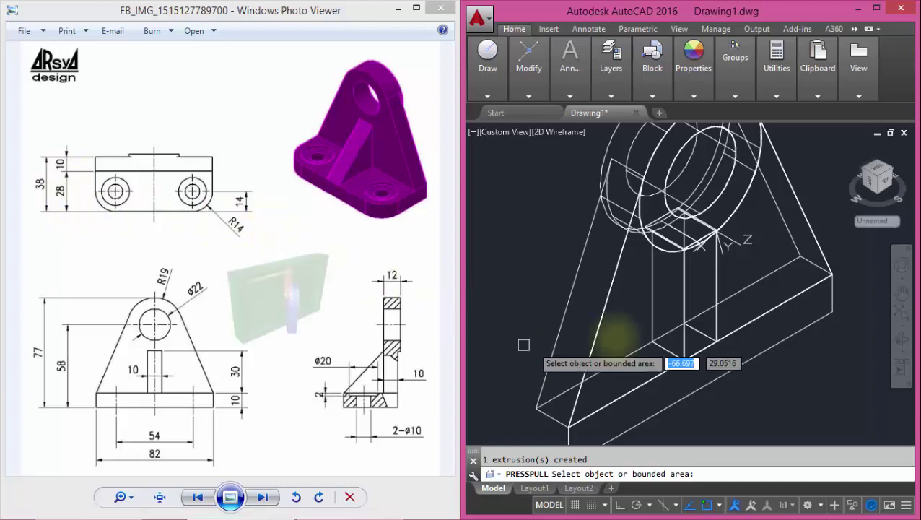
Step: Extrude the block's face 28 units
click(702, 303)
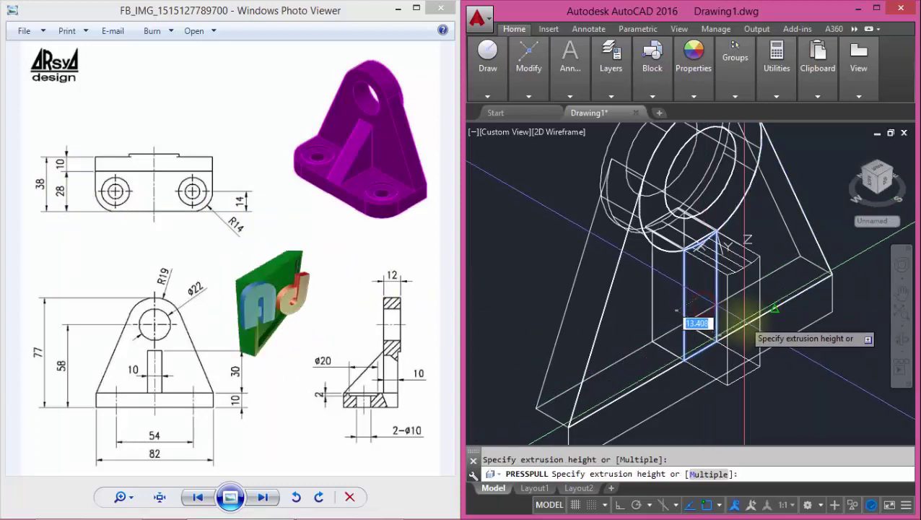
text(28)
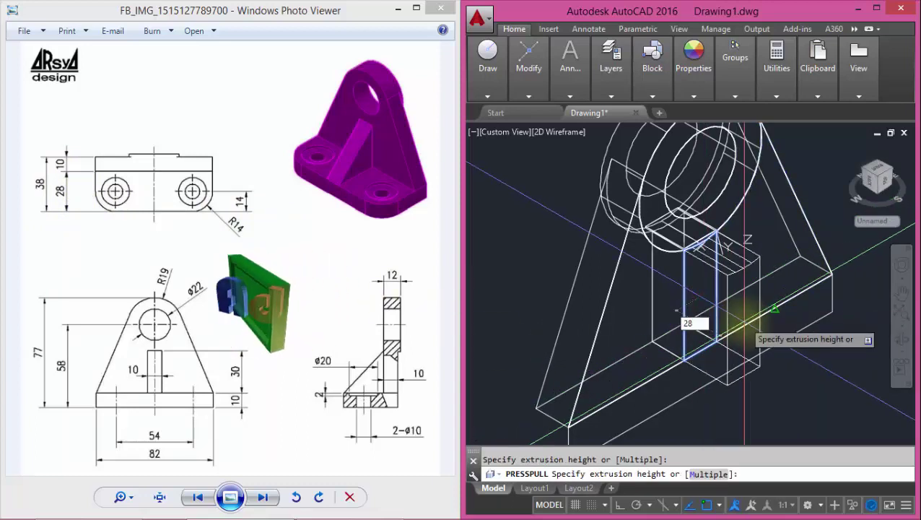
key(Return)
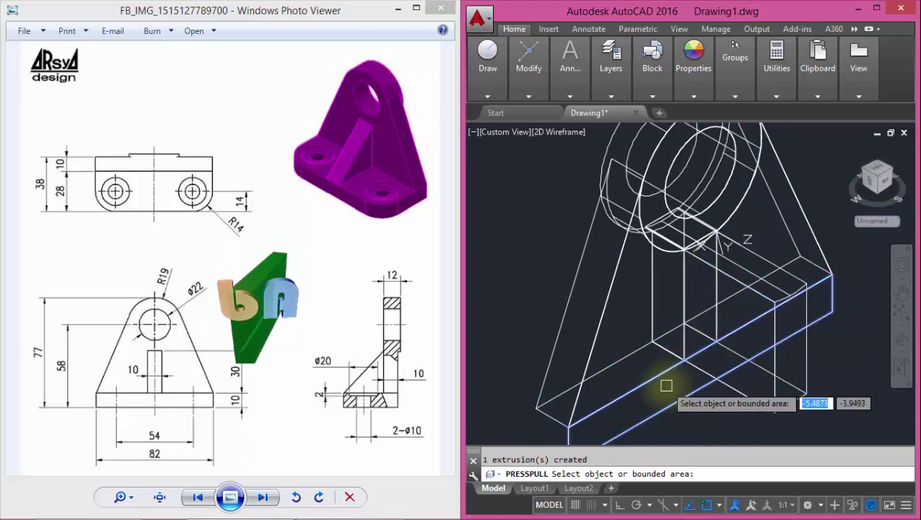
Step: Press-pull the base faces out to full depth, orbiting to reach the underside
click(669, 382)
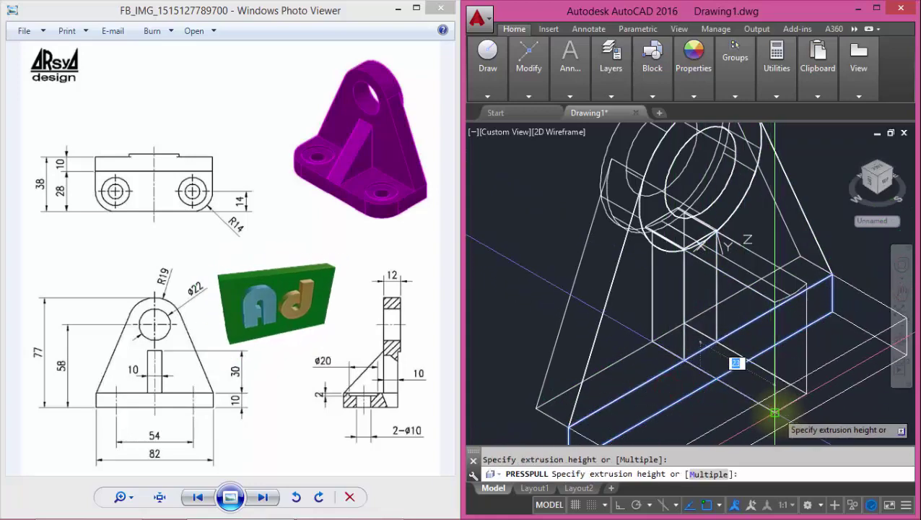
click(775, 412)
scroll(777, 412, down, 2)
scroll(684, 411, down, 2)
scroll(706, 392, up, 5)
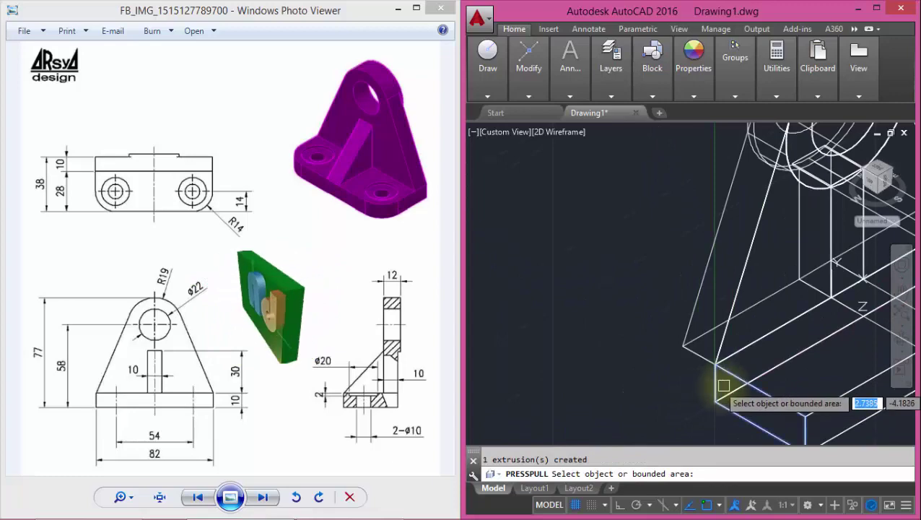
shift+middle_drag(721, 390, 822, 343)
click(792, 339)
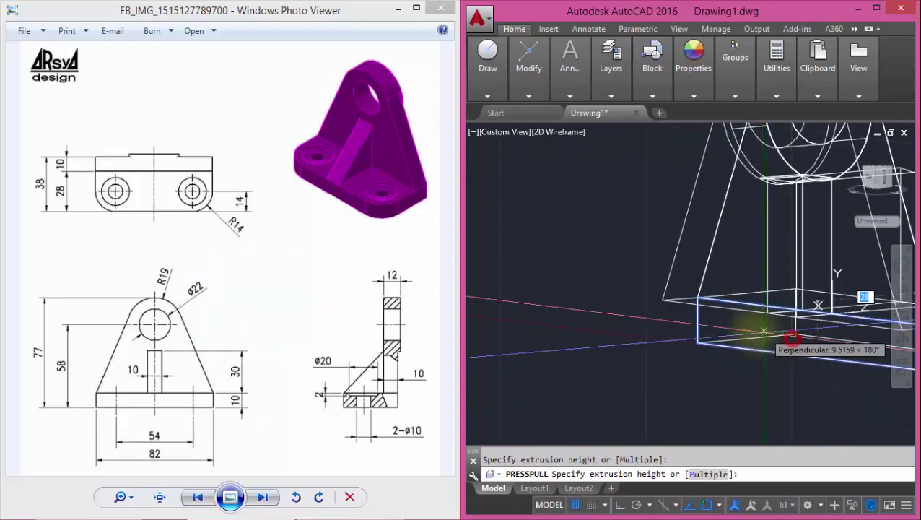
click(663, 299)
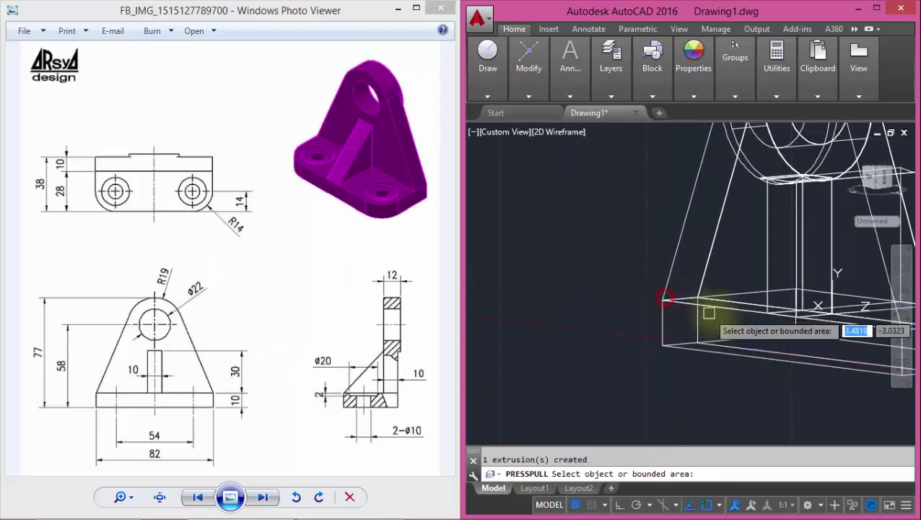
shift+middle_drag(667, 296, 596, 319)
scroll(738, 306, down, 5)
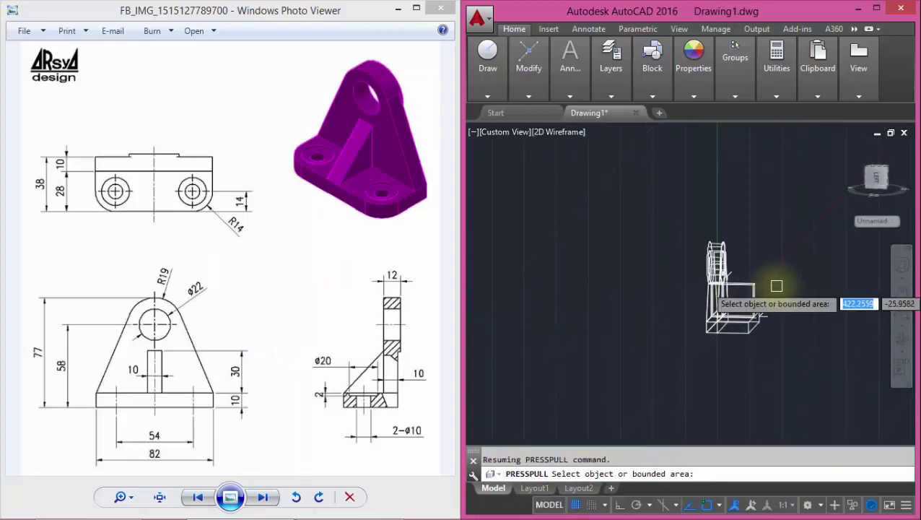
shift+middle_drag(711, 306, 744, 305)
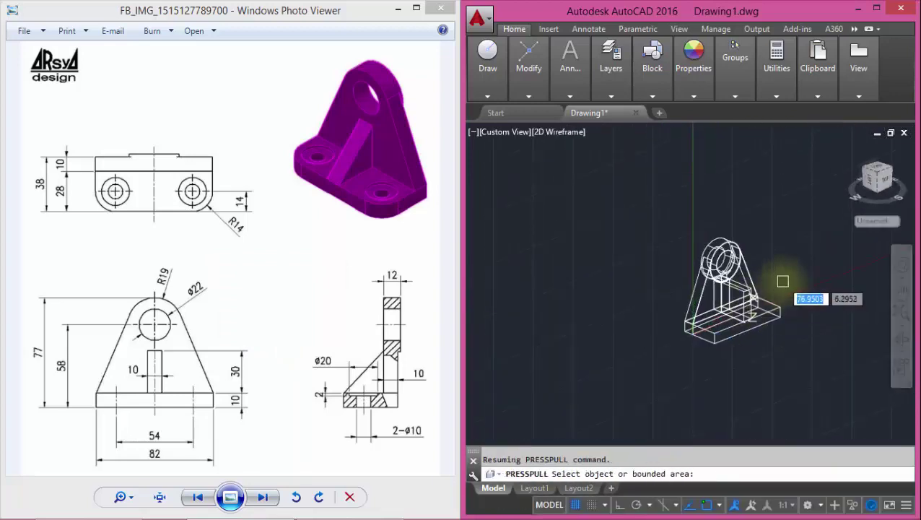
scroll(781, 281, up, 5)
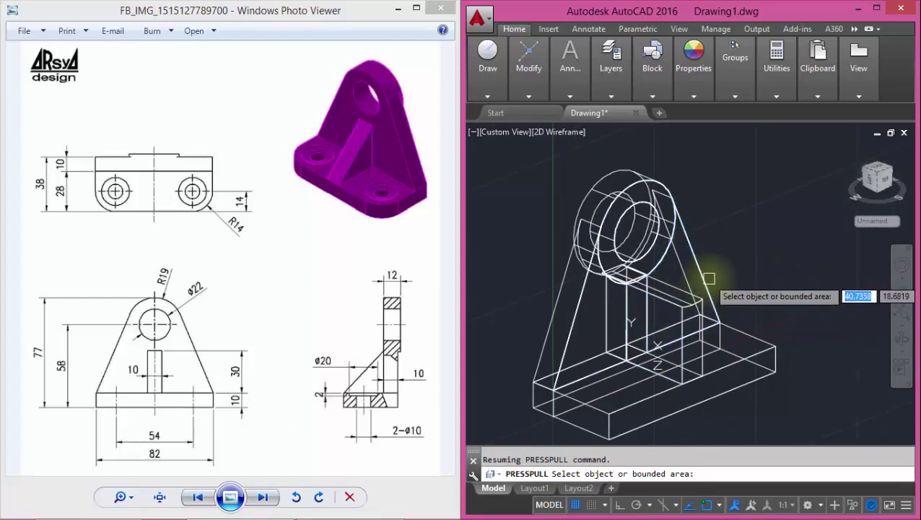
key(Return)
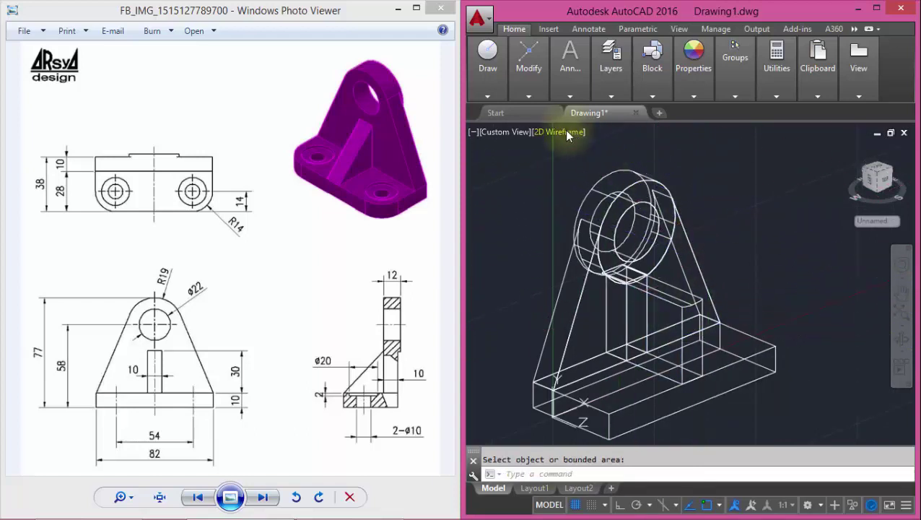
Step: Set the viewport visual style to Conceptual
click(558, 131)
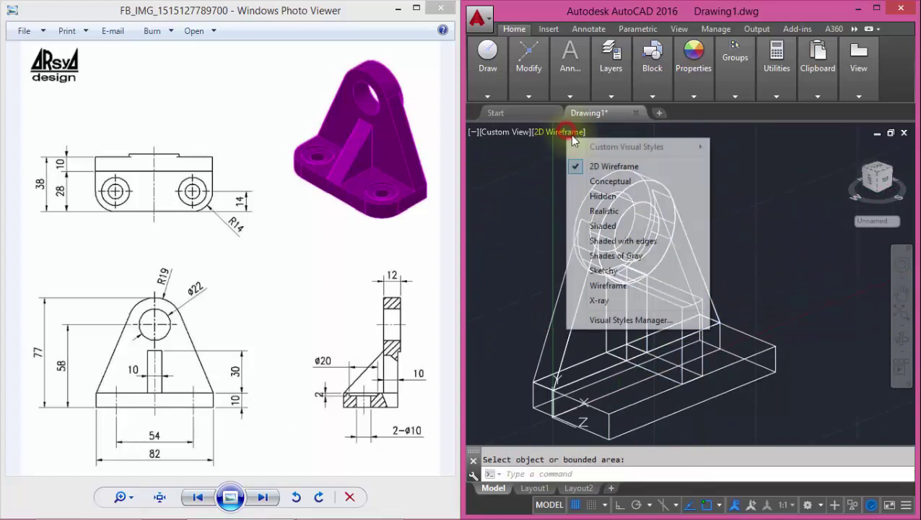
click(611, 182)
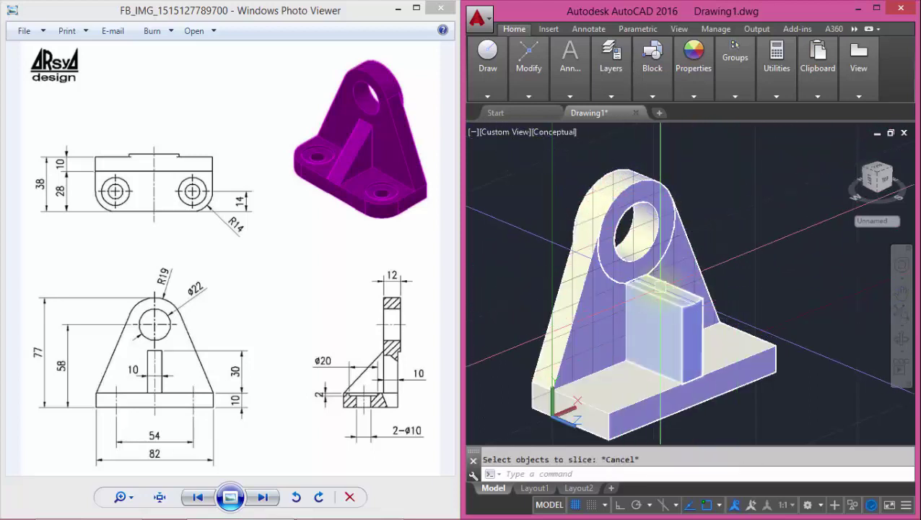
scroll(697, 308, up, 3)
scroll(649, 289, up, 3)
scroll(601, 268, up, 2)
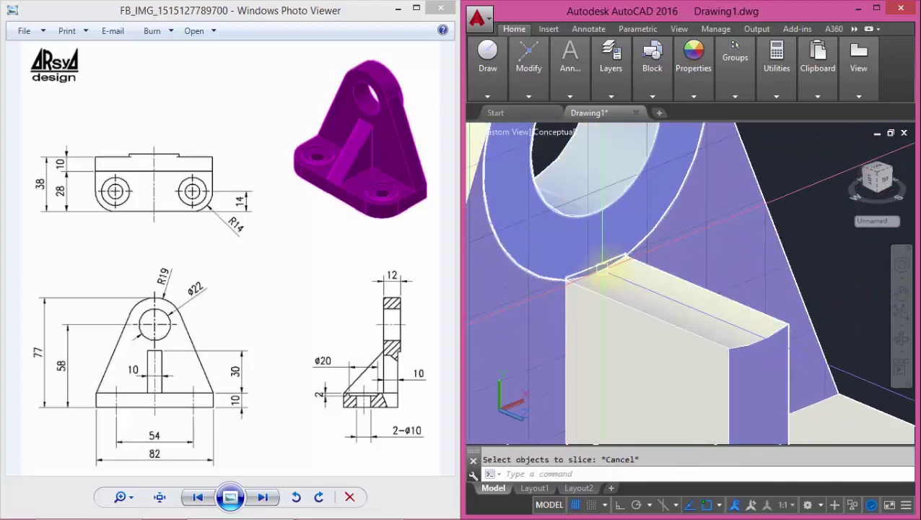
mouse_move(625, 277)
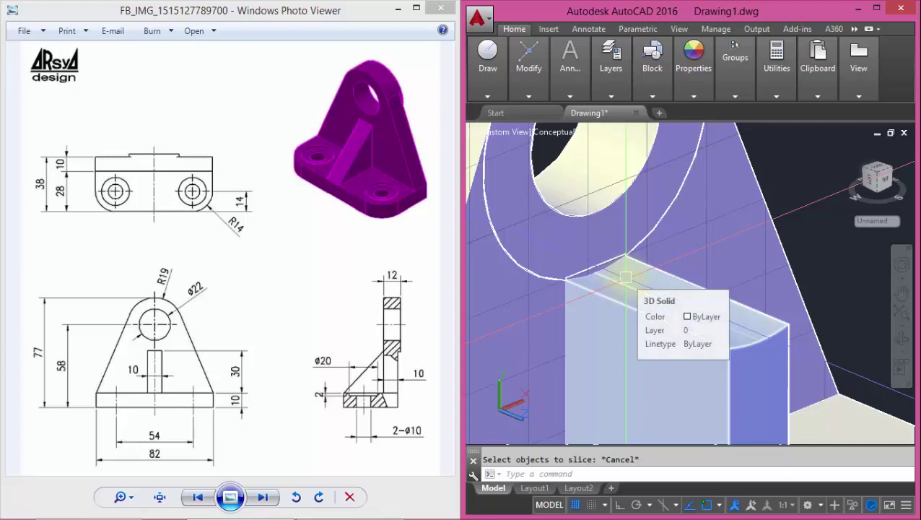
Step: Press-pull the block's top face up to meet the lug
text(PRE)
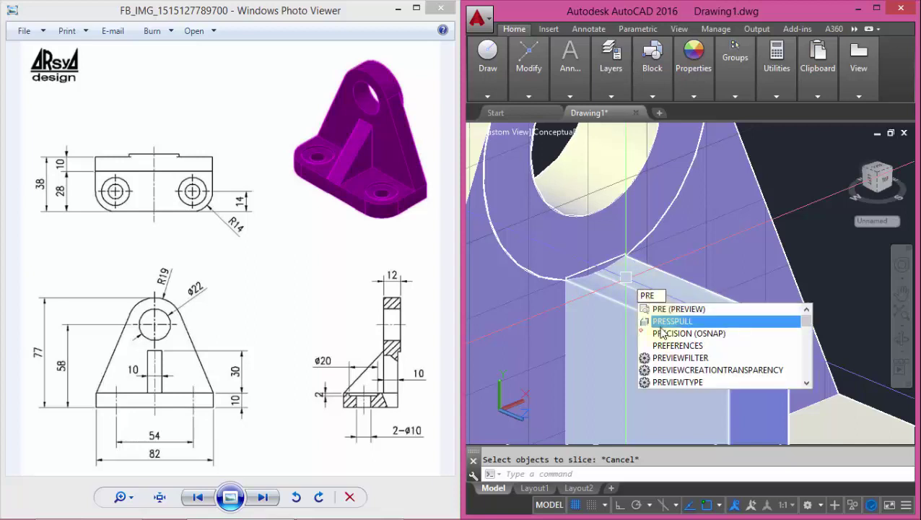
click(662, 321)
scroll(662, 318, up, 2)
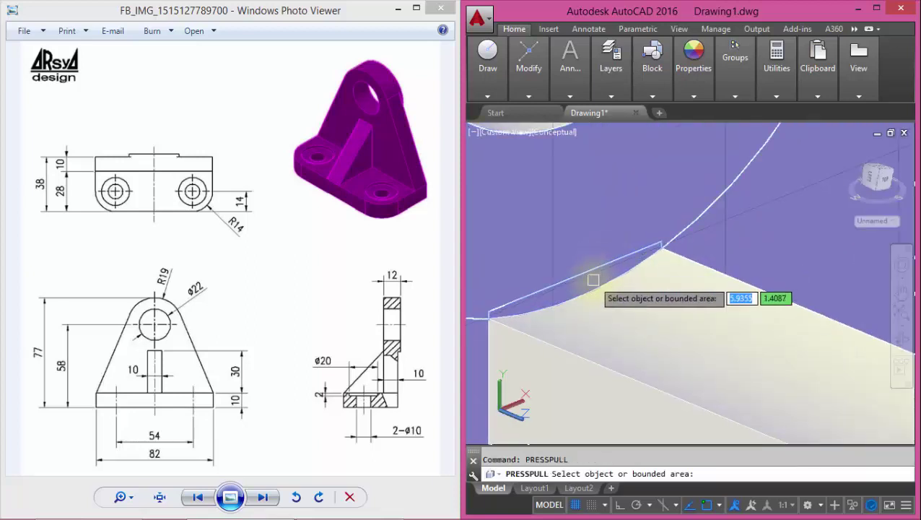
click(591, 284)
scroll(591, 284, down, 3)
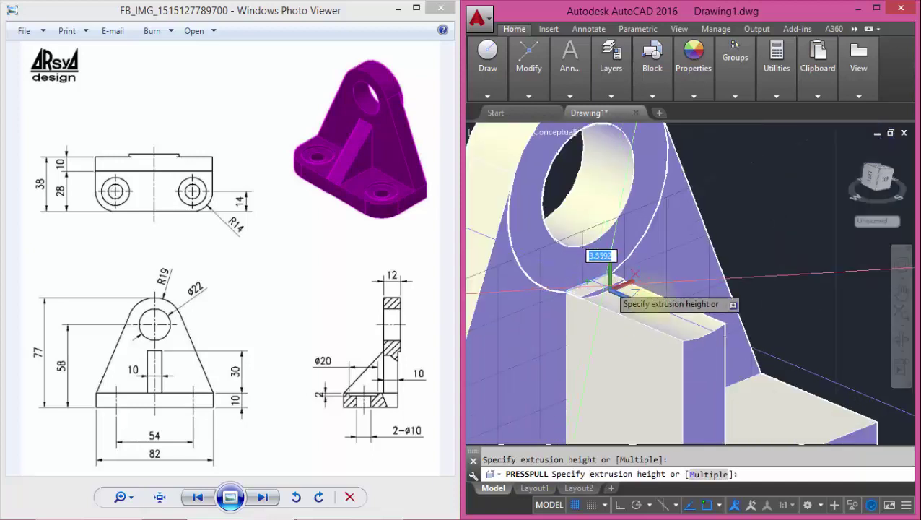
click(684, 343)
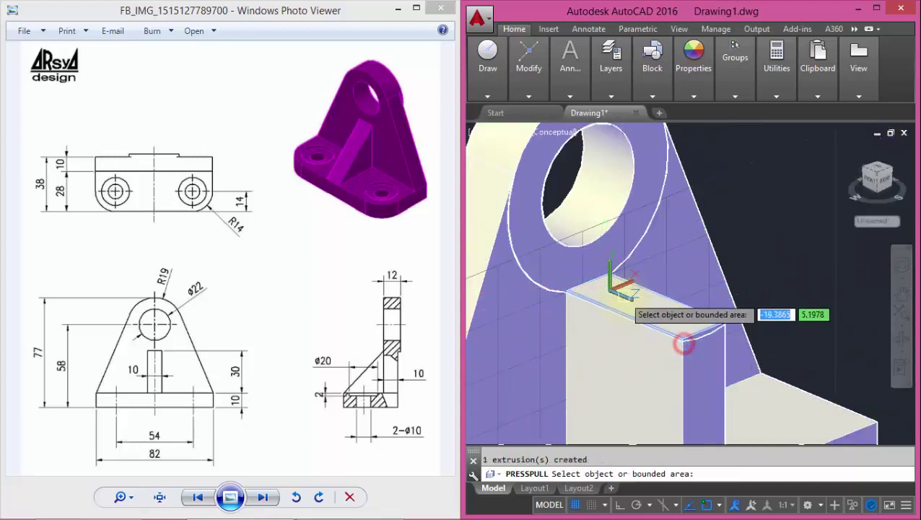
scroll(668, 316, down, 3)
scroll(674, 325, up, 1)
key(Return)
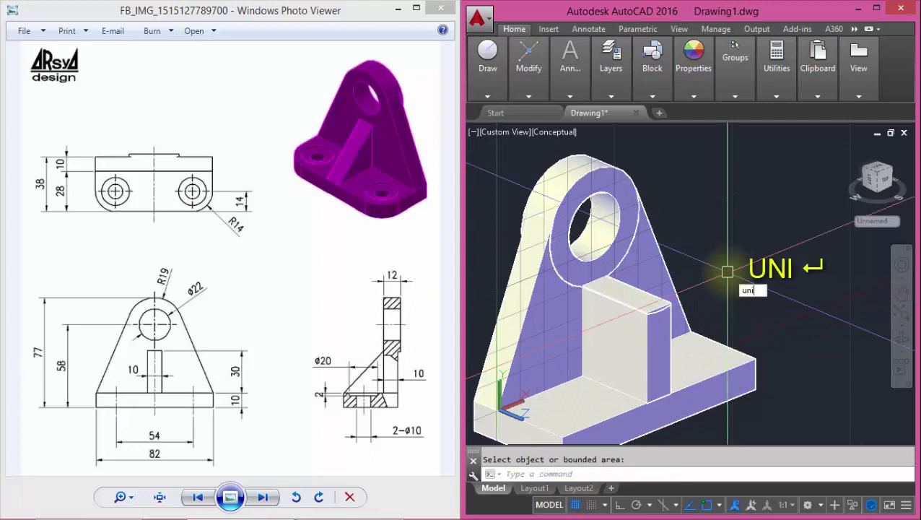
Step: Union the front block with the bracket body into one solid
key(Return)
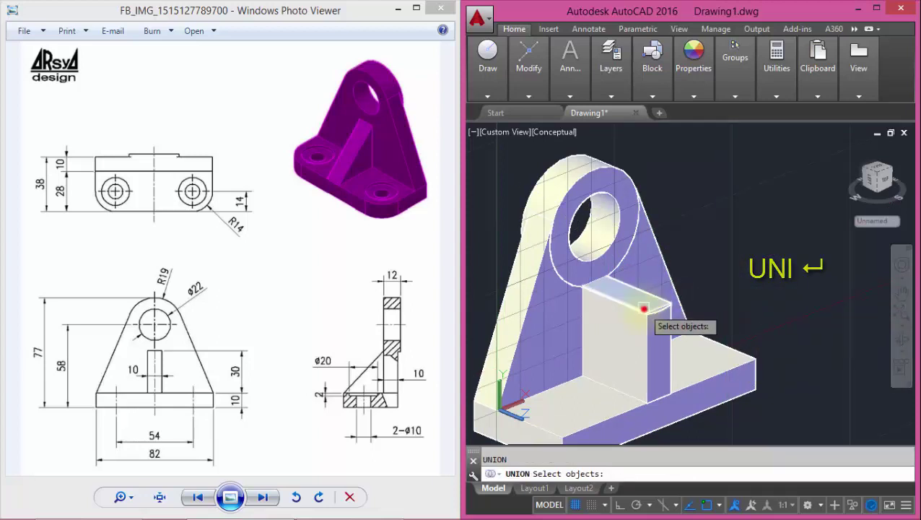
click(644, 318)
click(645, 328)
key(Return)
text(SL)
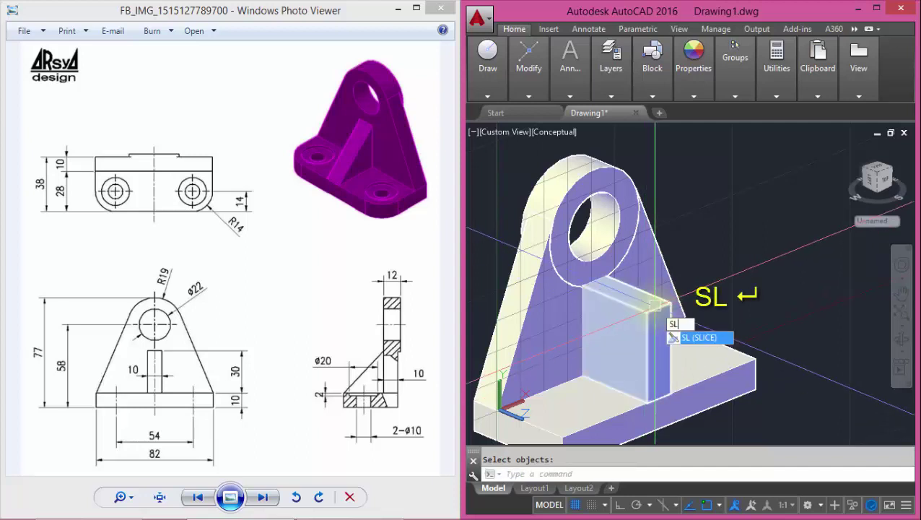
Step: Slice the bracket with a three-point plane through the block, keeping the sloped-rib side
key(Return)
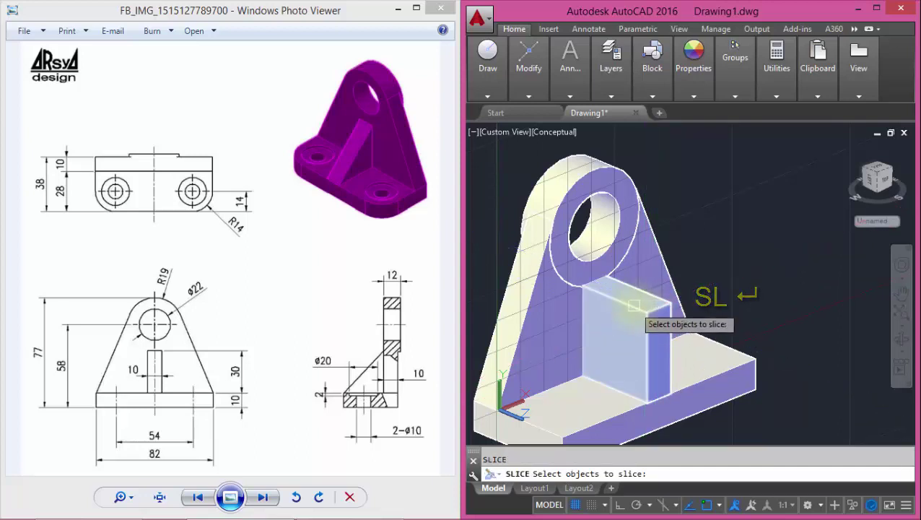
click(633, 309)
key(Return)
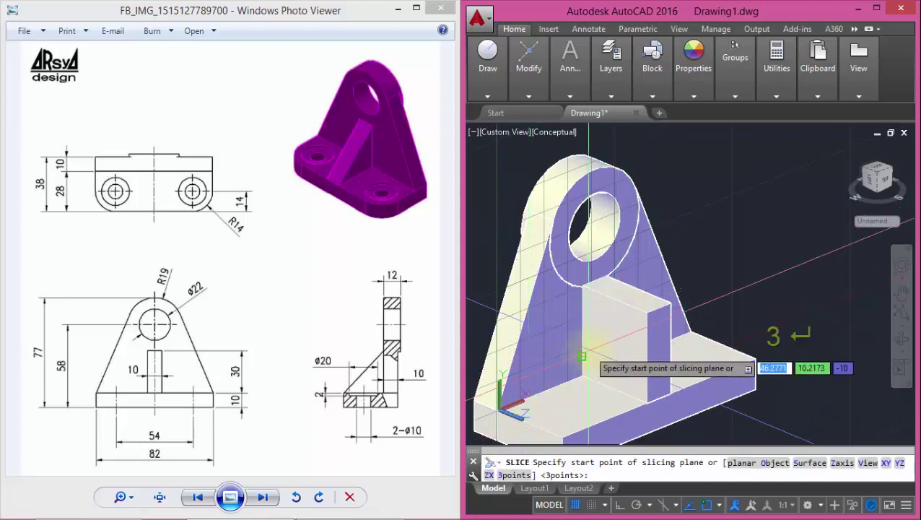
key(Return)
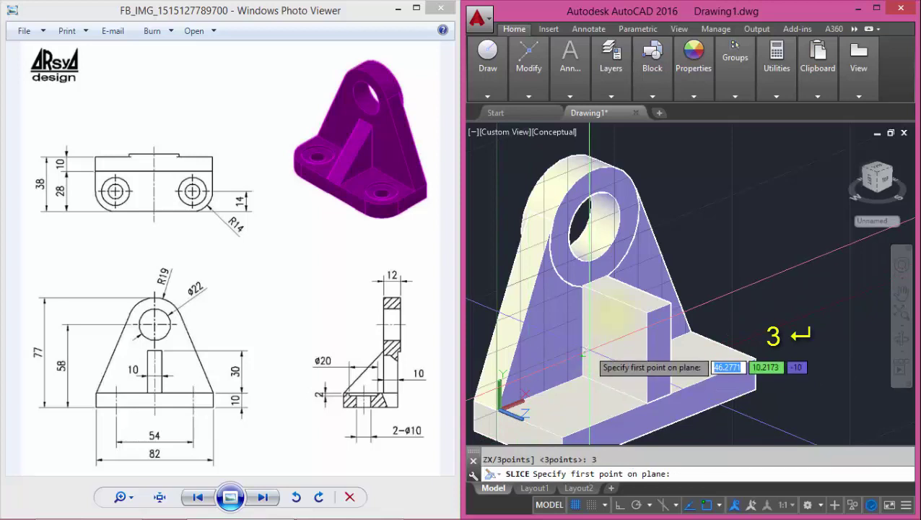
click(581, 286)
click(646, 401)
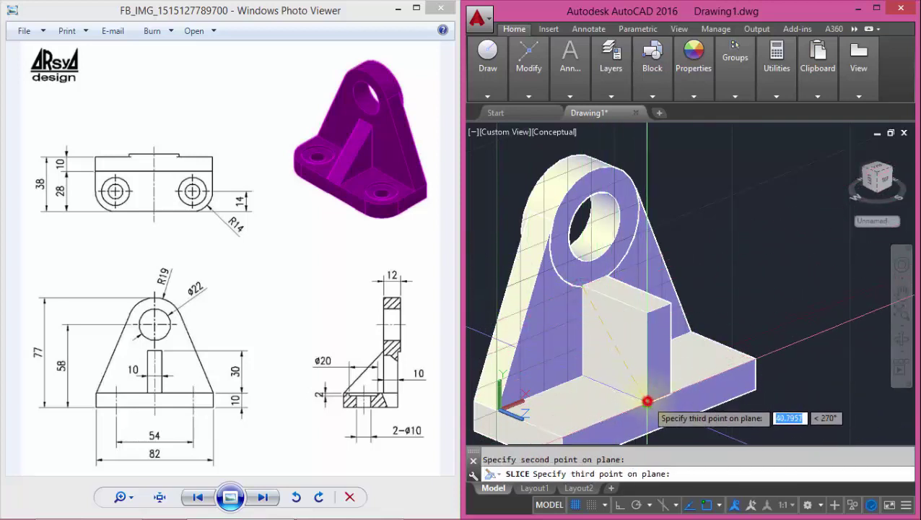
click(670, 390)
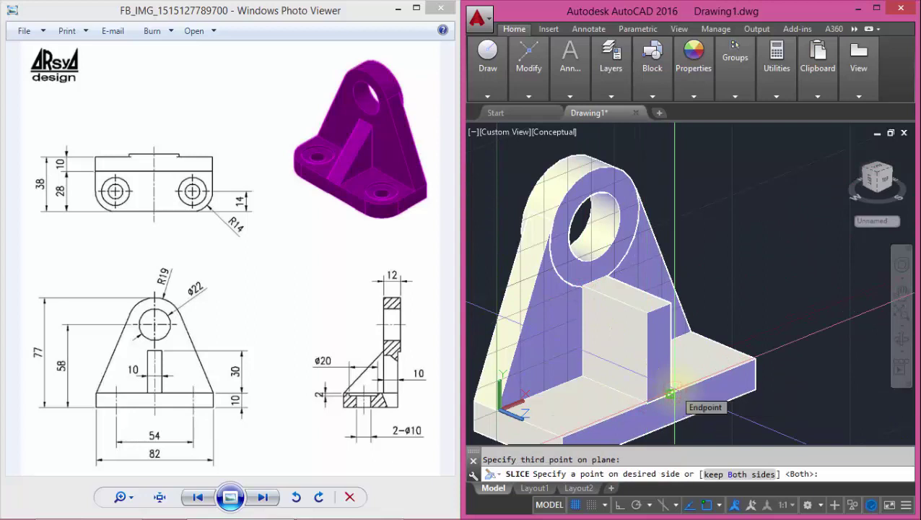
click(582, 376)
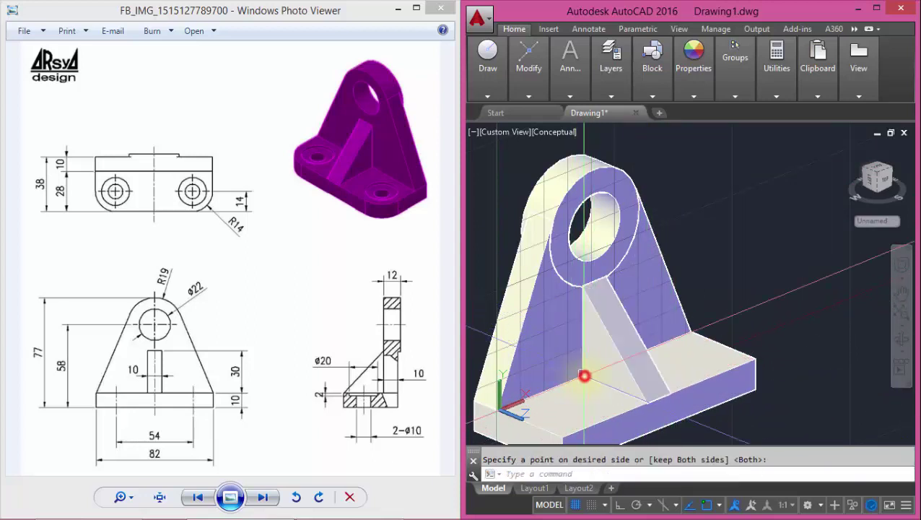
scroll(638, 327, down, 2)
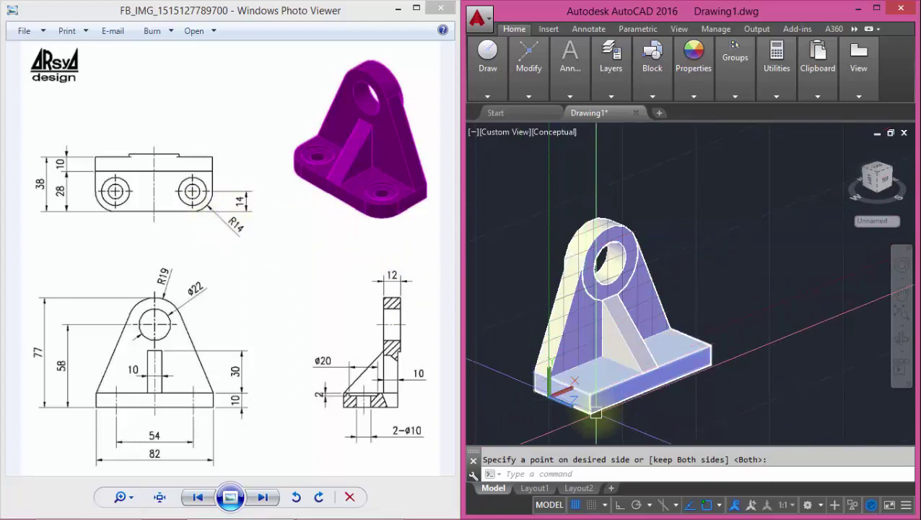
scroll(582, 409, up, 2)
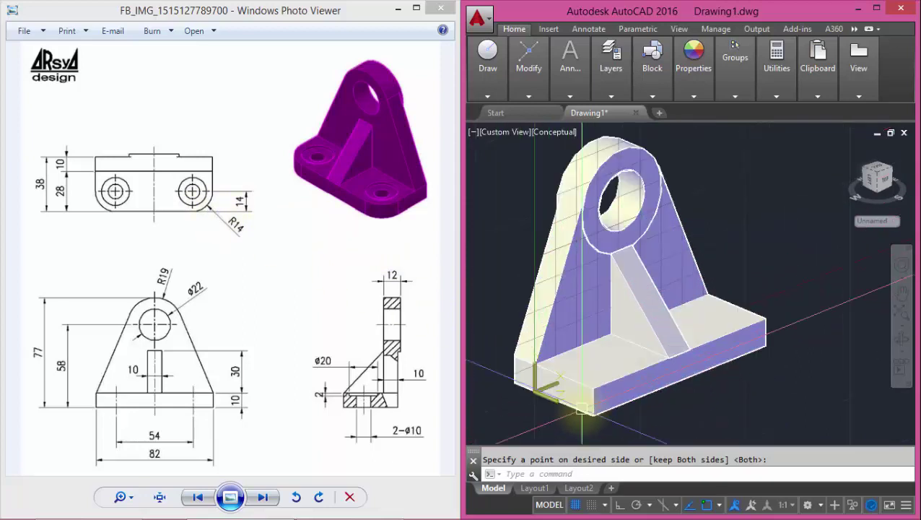
text(f)
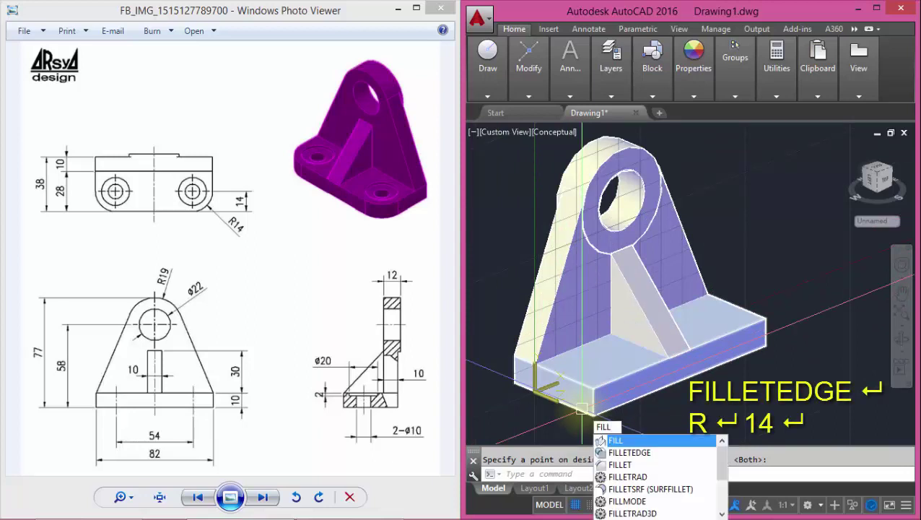
Step: Fillet the base plate's front and right corner edges with radius 14
click(630, 452)
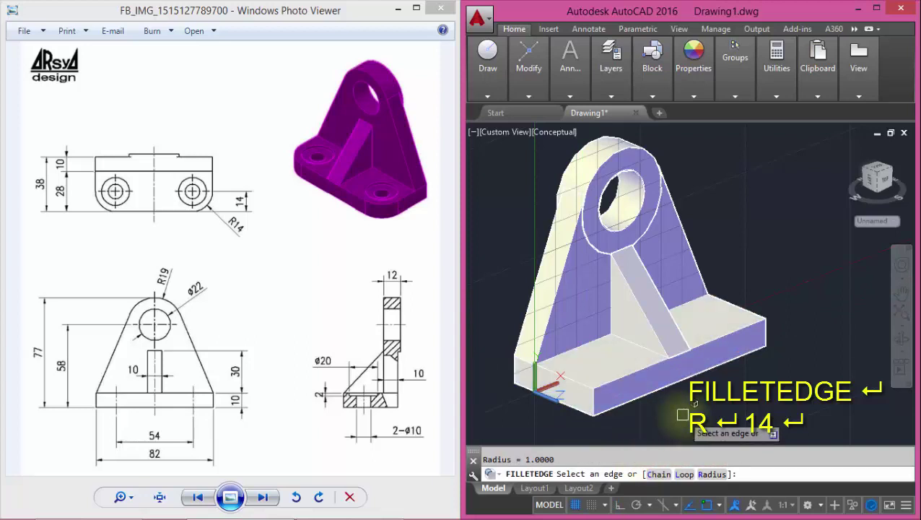
text(r)
key(Return)
text(14)
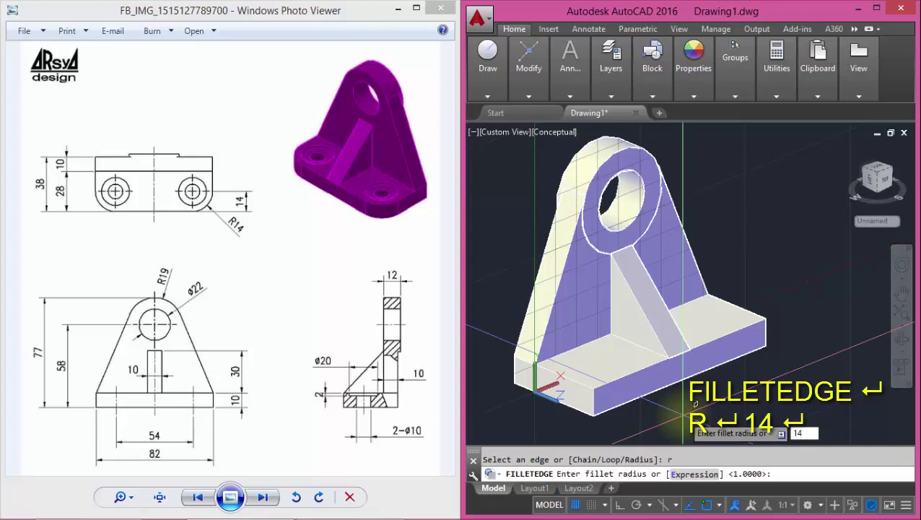
key(Return)
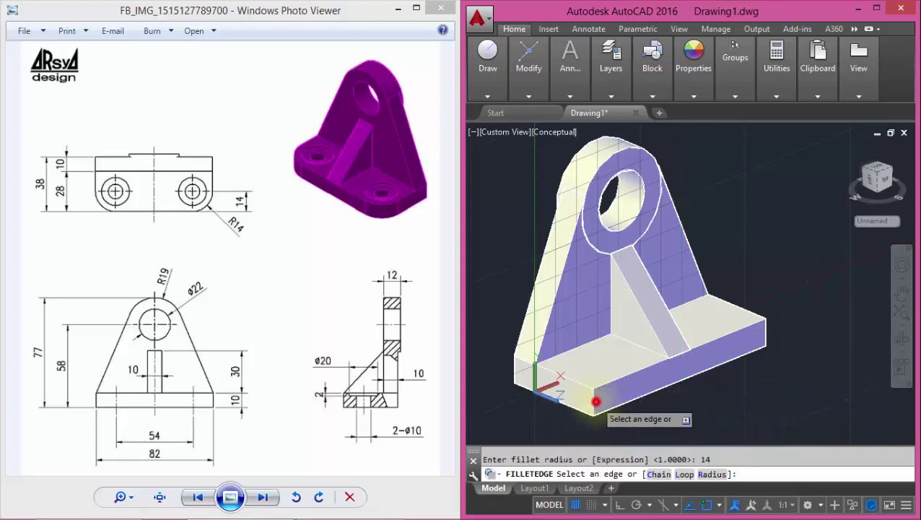
click(595, 401)
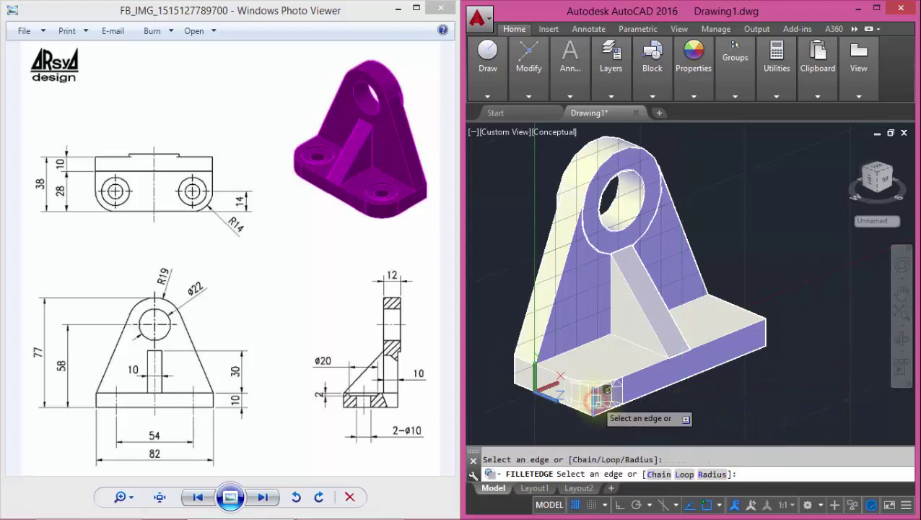
click(767, 331)
key(Return)
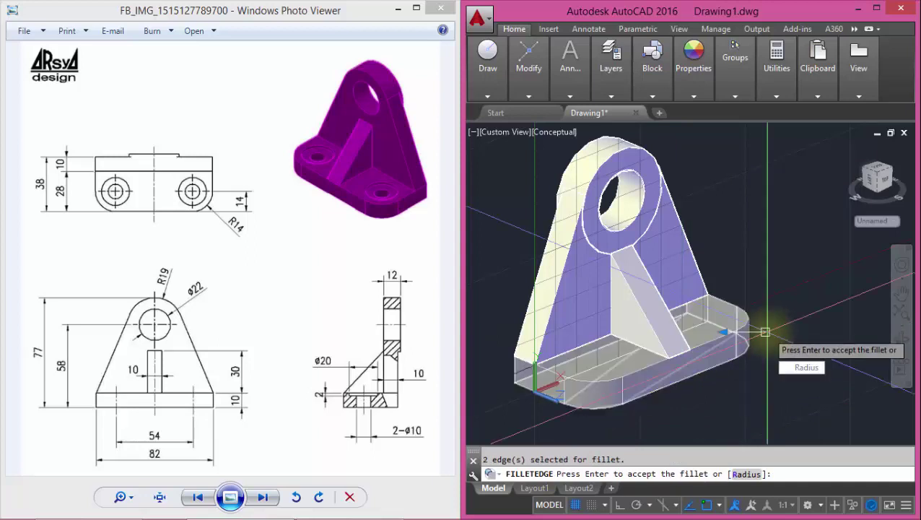
key(Return)
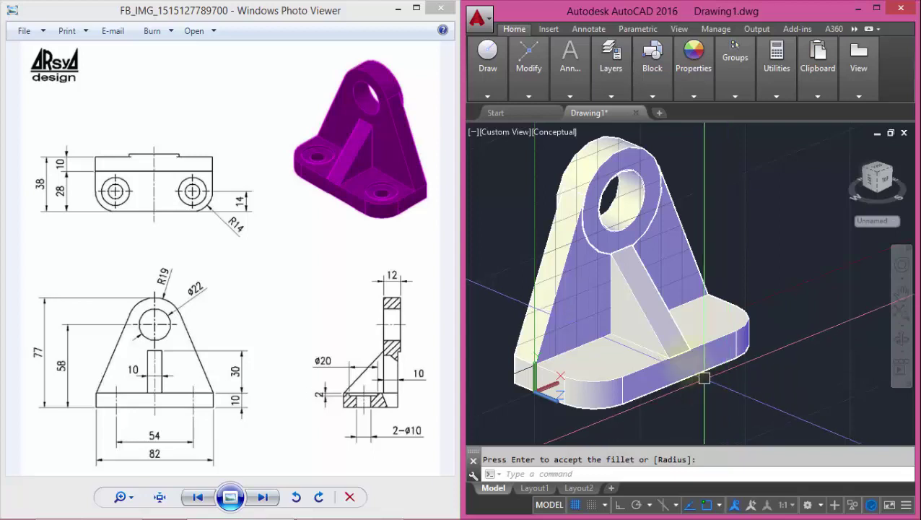
click(565, 132)
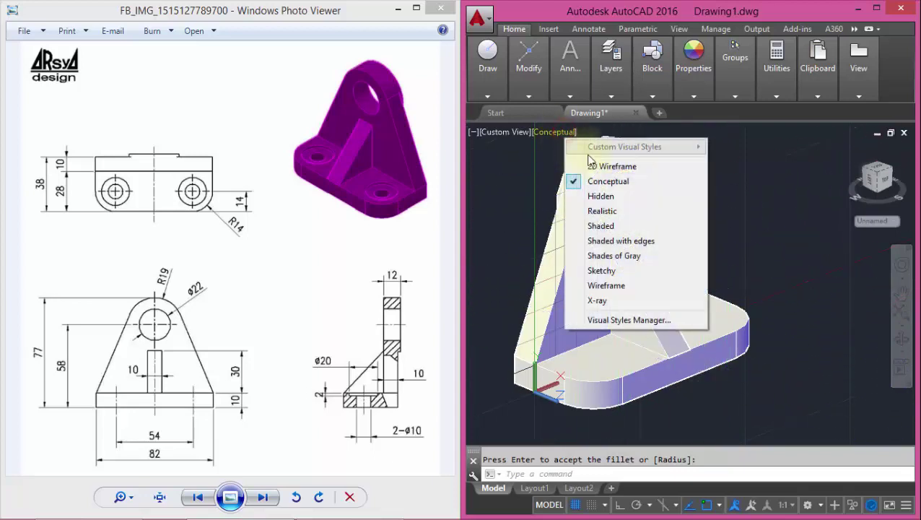
Step: Switch the bracket to 2D Wireframe and reset the UCS to World
click(590, 162)
text(ucs)
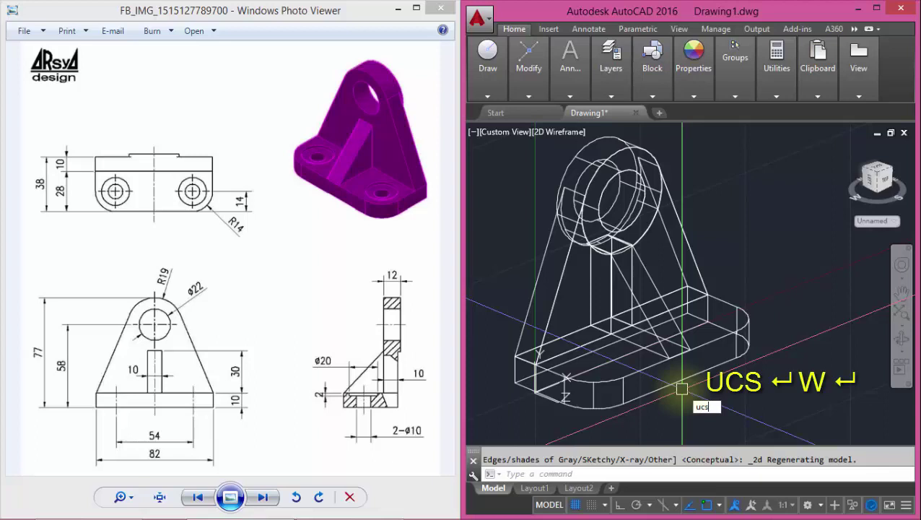
key(Return)
text(w)
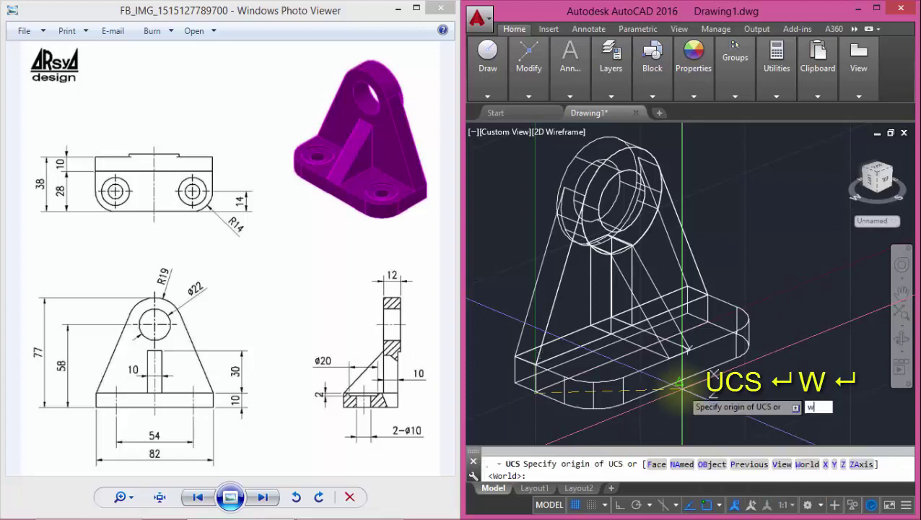
key(Return)
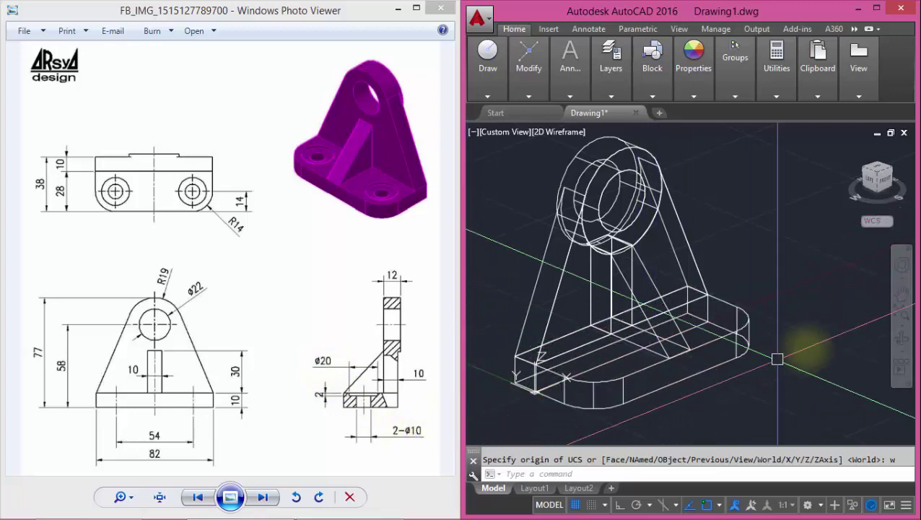
Step: Draw a 20-diameter circle centred on the base plate's rounded corner arc
key(Return)
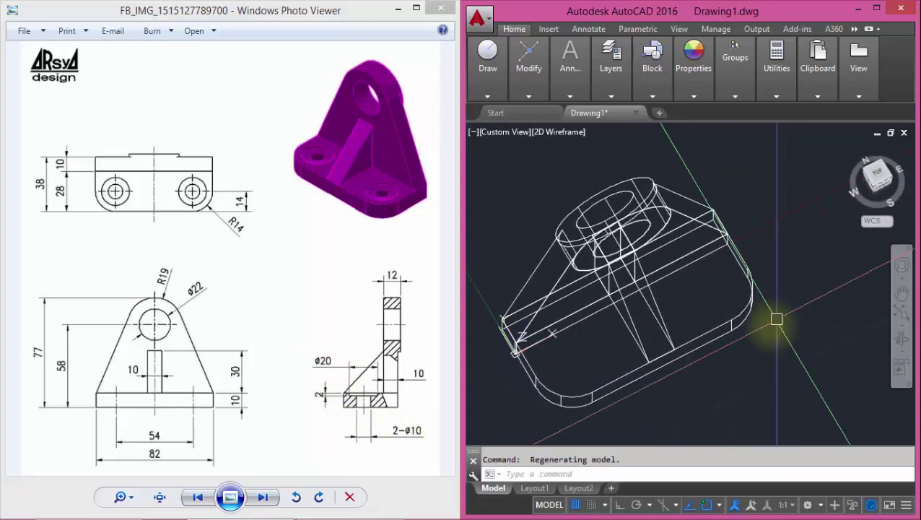
scroll(565, 391, up, 3)
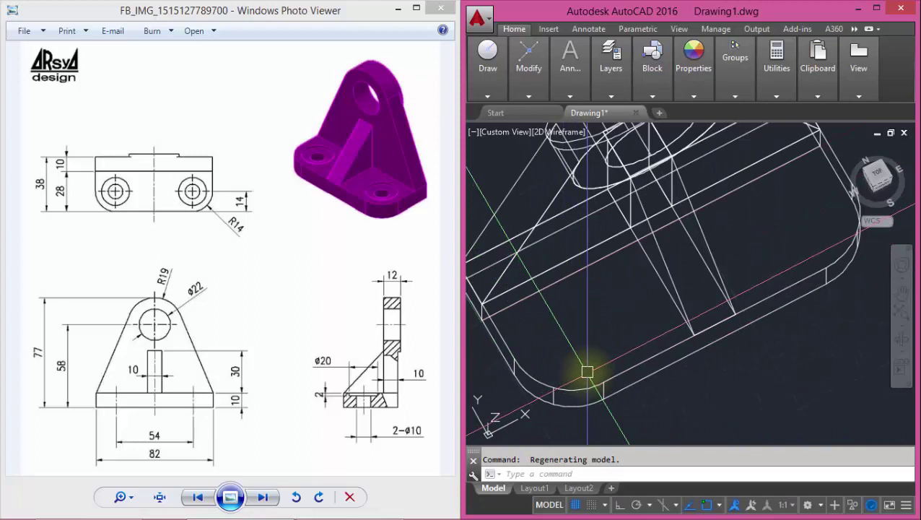
text(c)
key(Return)
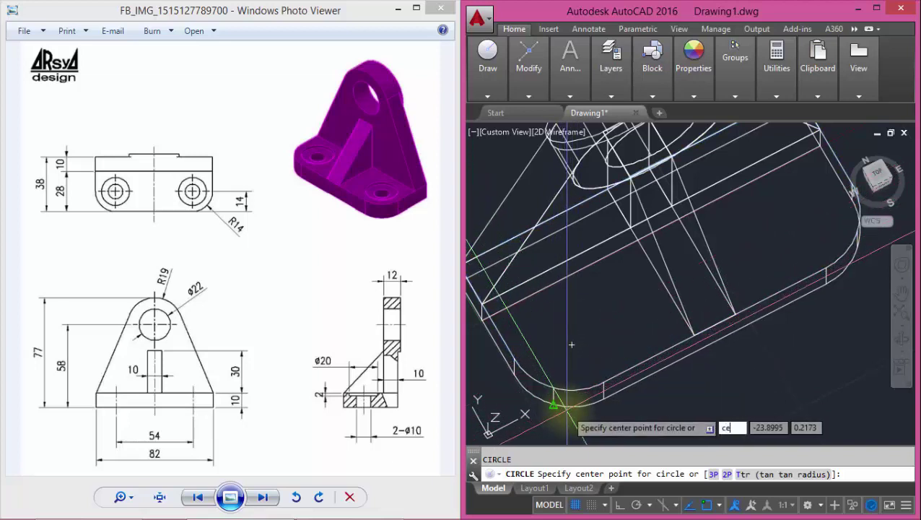
key(Return)
click(566, 407)
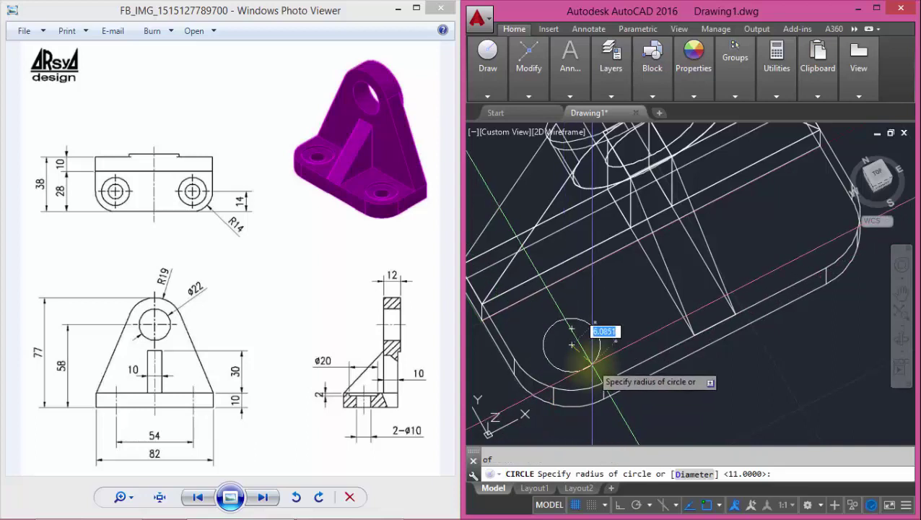
text(d)
key(Return)
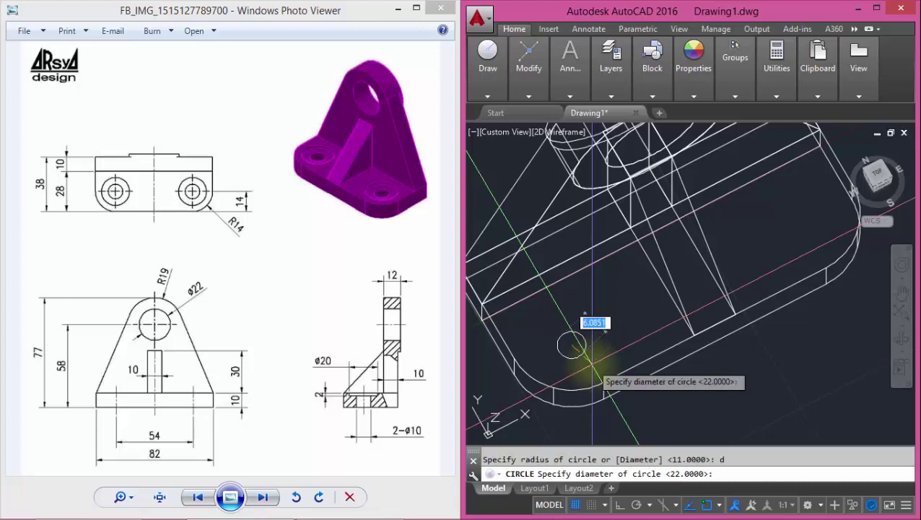
key(Return)
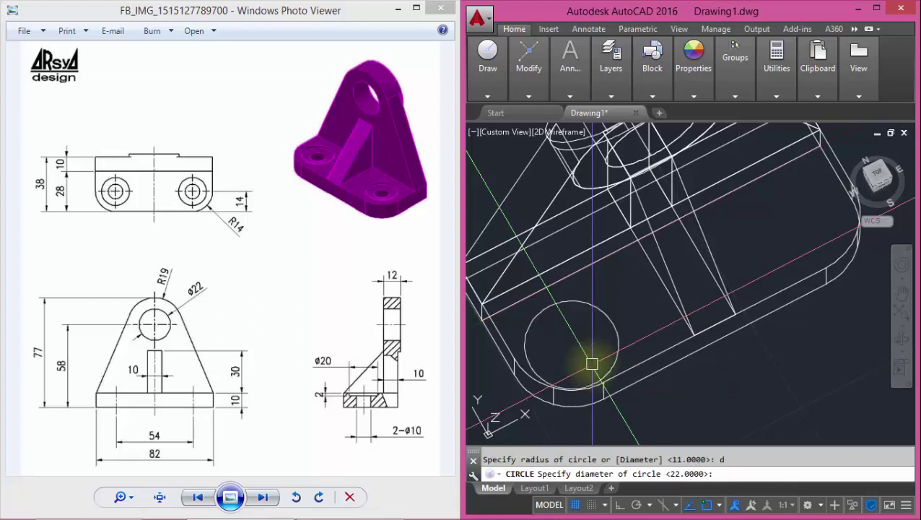
scroll(599, 361, down, 2)
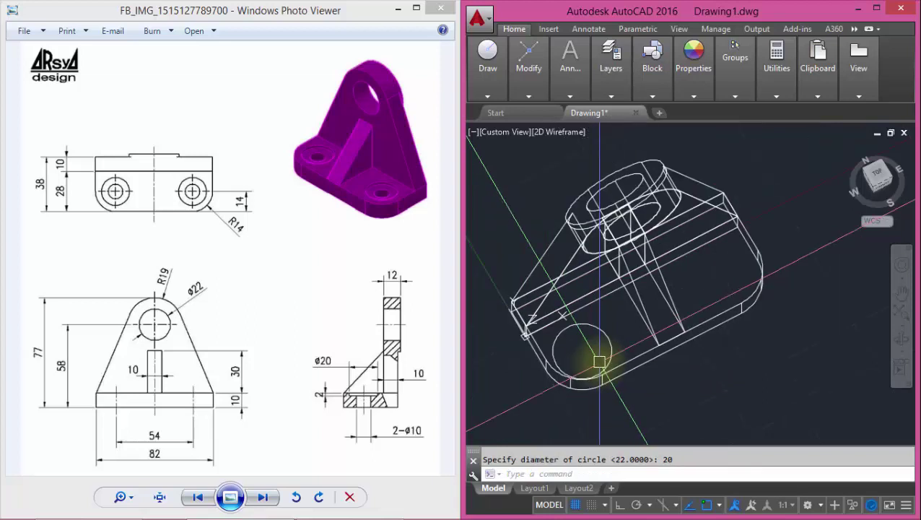
text(c)
Step: Add a concentric 10-diameter circle inside the 20-diameter one
key(Return)
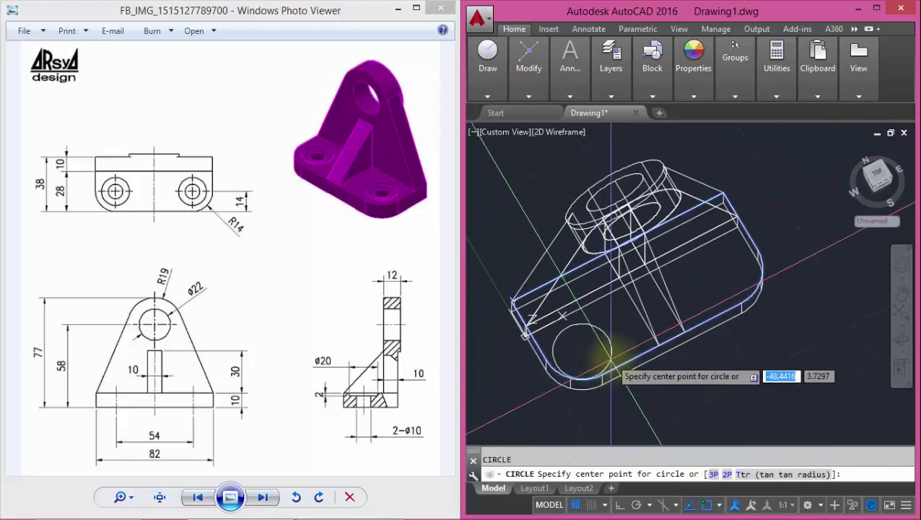
scroll(581, 381, up, 3)
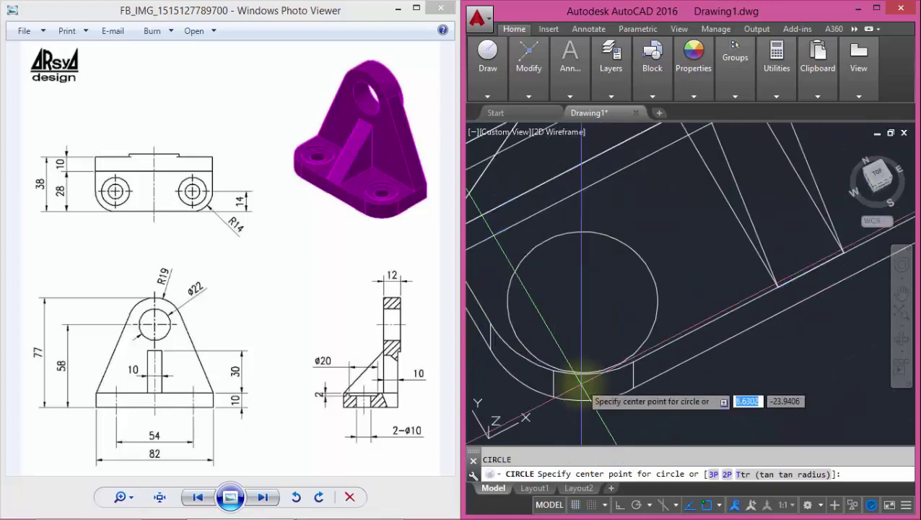
key(Return)
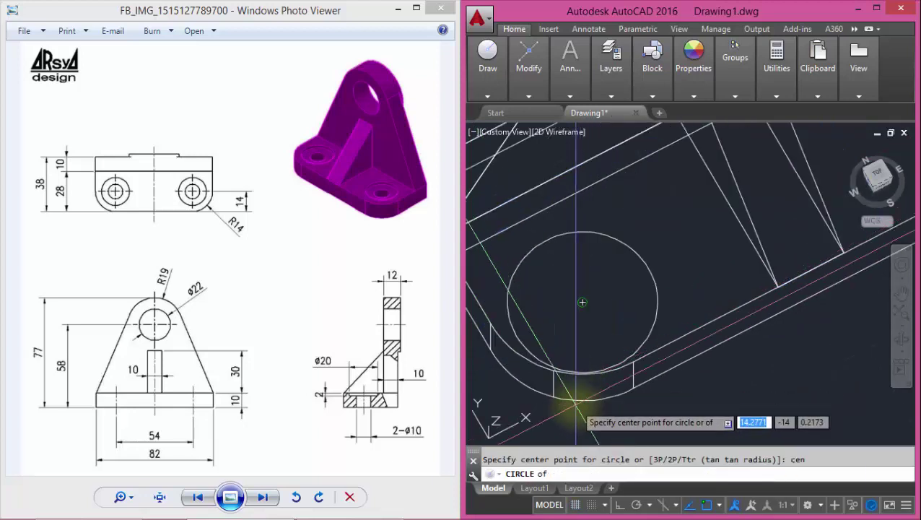
click(578, 399)
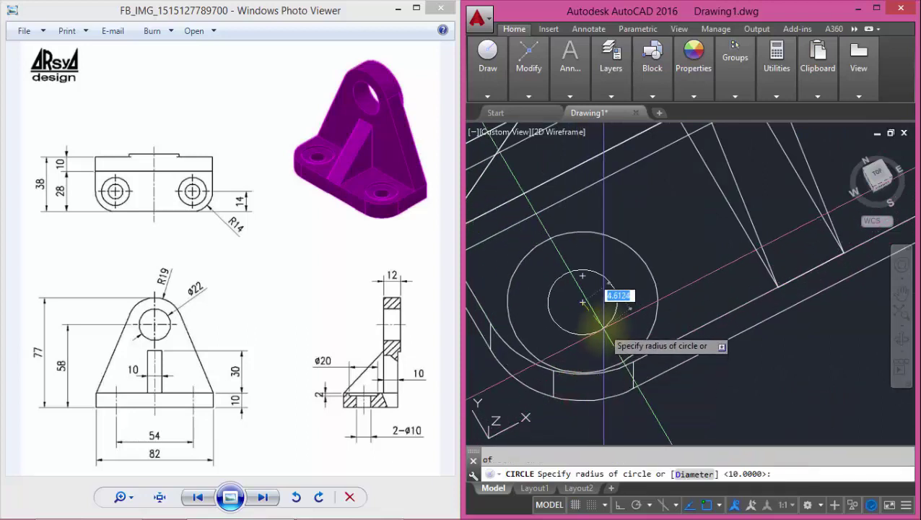
key(Return)
text(10)
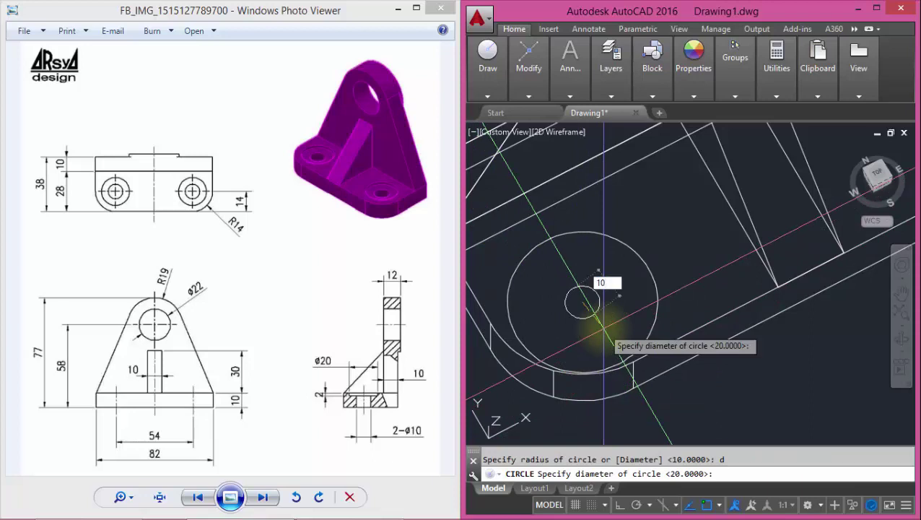
key(Return)
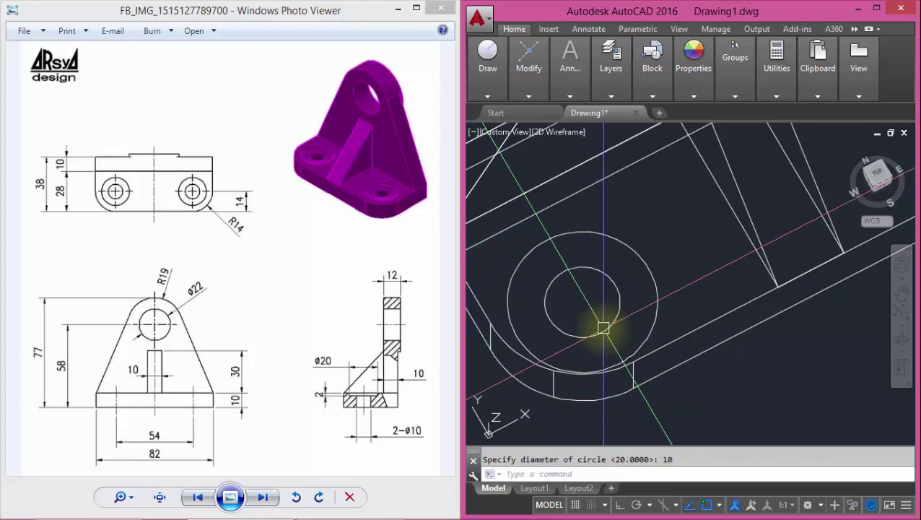
key(ctrl+z)
mouse_move(604, 327)
shift+middle_down()
mouse_move(709, 380)
mouse_move(678, 312)
mouse_move(644, 303)
mouse_move(664, 300)
shift+middle_up()
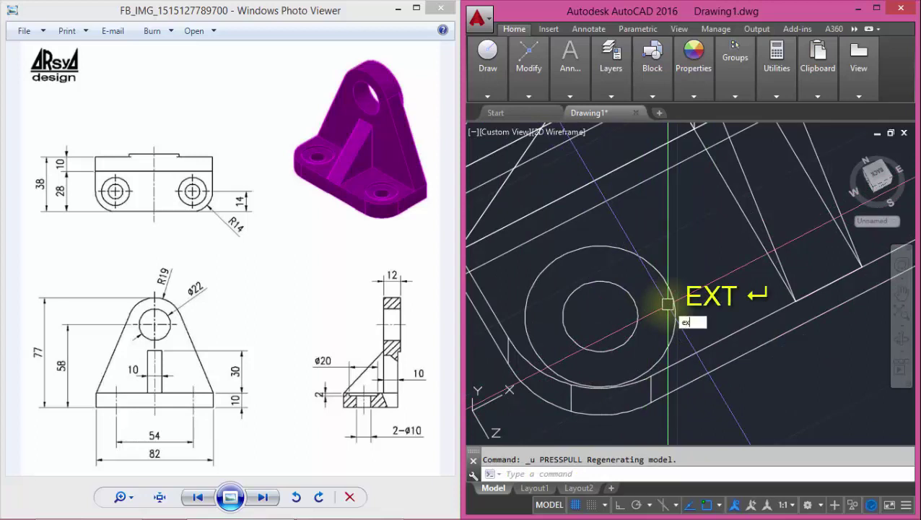
Step: Extrude the 20-diameter corner circle 10 units into a cylinder with EXT
text(t)
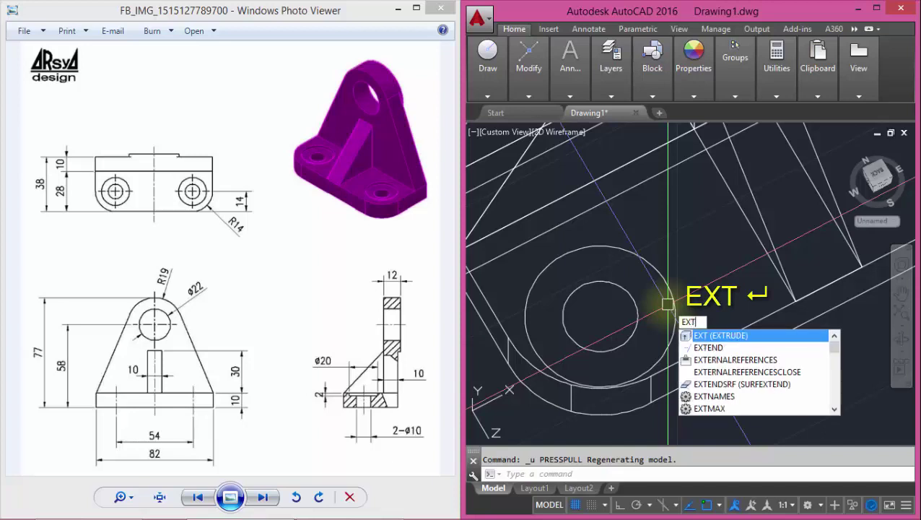
key(Return)
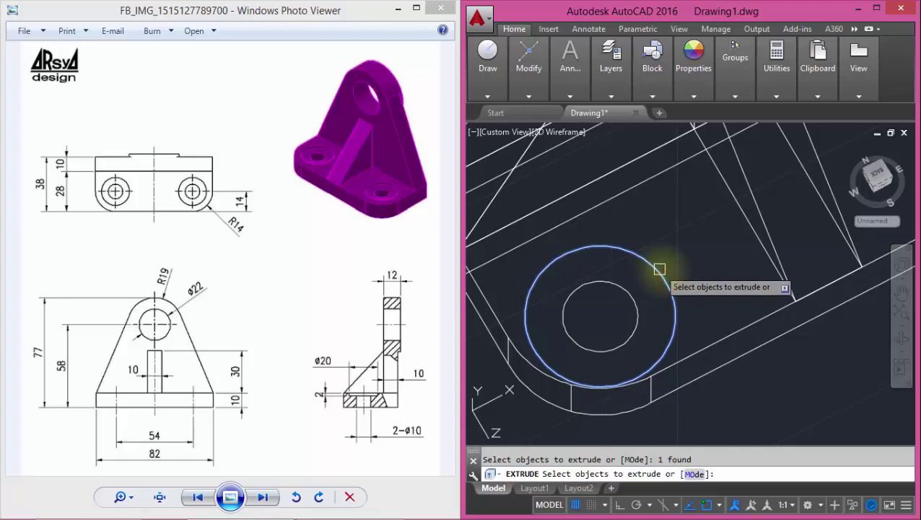
key(Return)
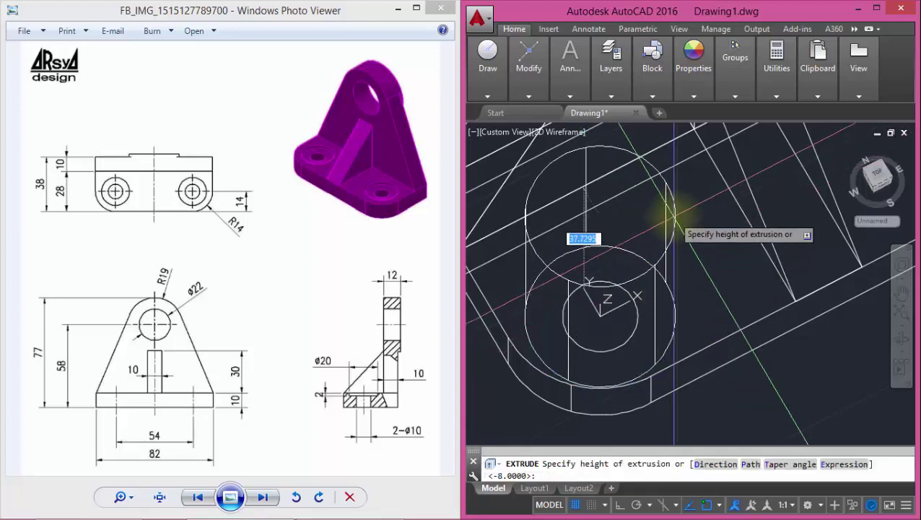
text(10)
key(Return)
mouse_move(674, 154)
shift+middle_down()
mouse_move(623, 242)
mouse_move(684, 277)
mouse_move(717, 314)
mouse_move(687, 286)
mouse_move(703, 318)
shift+middle_up()
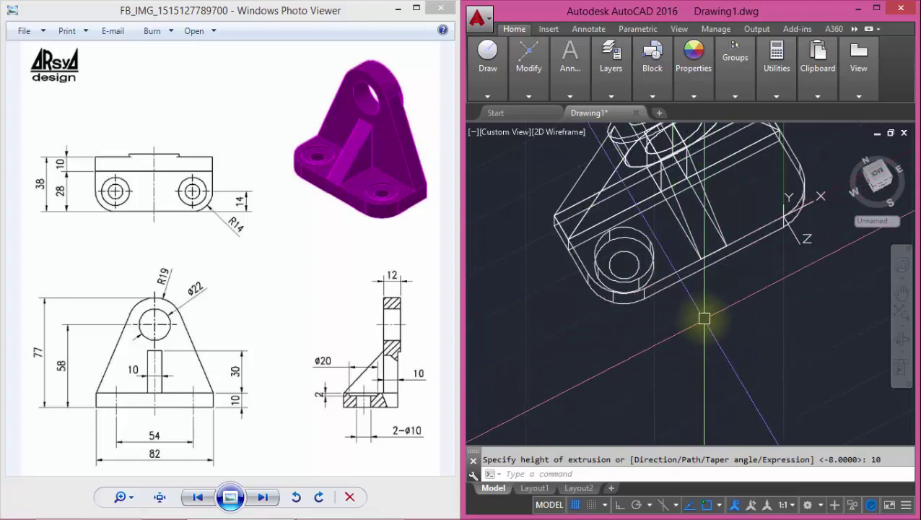
mouse_move(704, 318)
shift+middle_down()
mouse_move(565, 247)
mouse_move(555, 134)
shift+middle_up()
click(560, 131)
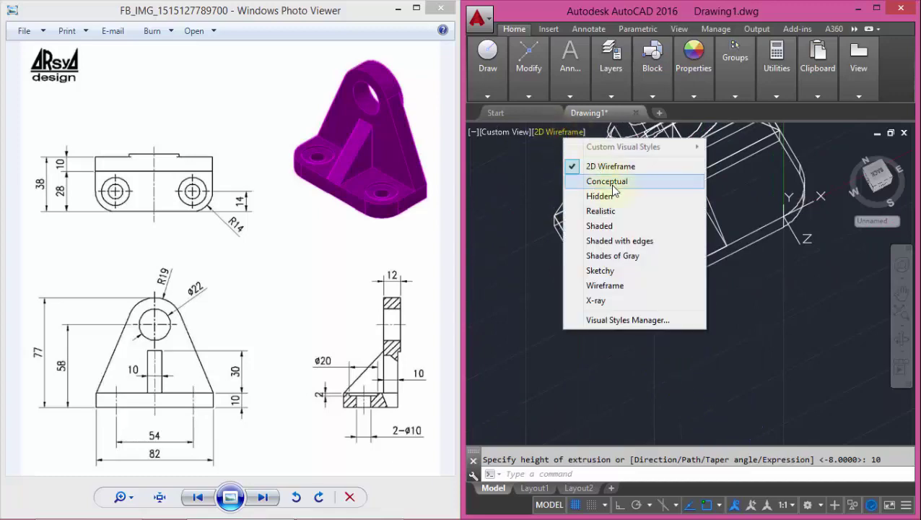
Step: Under Conceptual shading, copy the hole cylinder from its centre to the far hole centre
click(614, 185)
mouse_move(614, 185)
shift+middle_down()
mouse_move(654, 257)
mouse_move(725, 314)
shift+middle_up()
text(co)
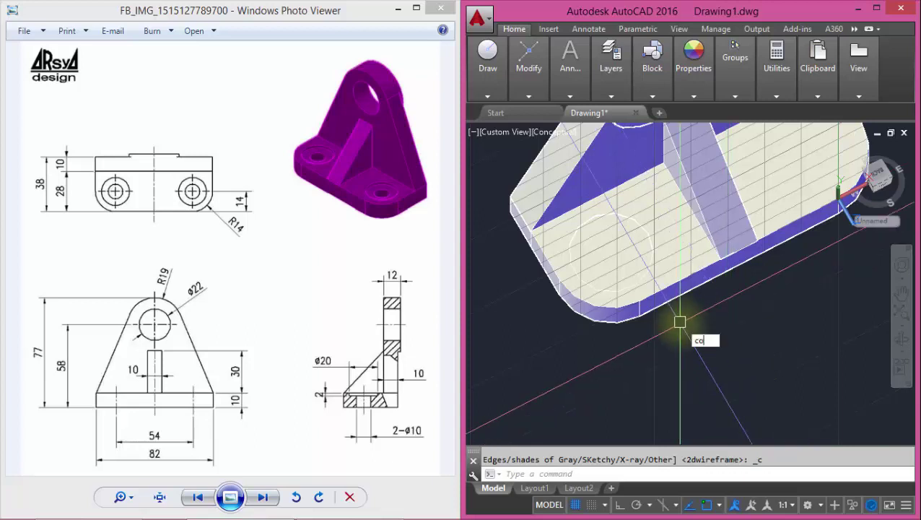
key(Return)
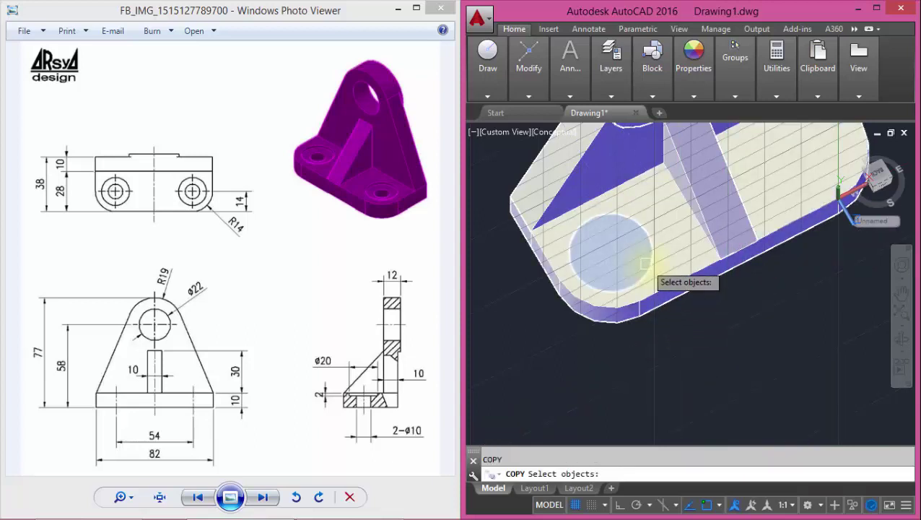
click(645, 264)
key(Return)
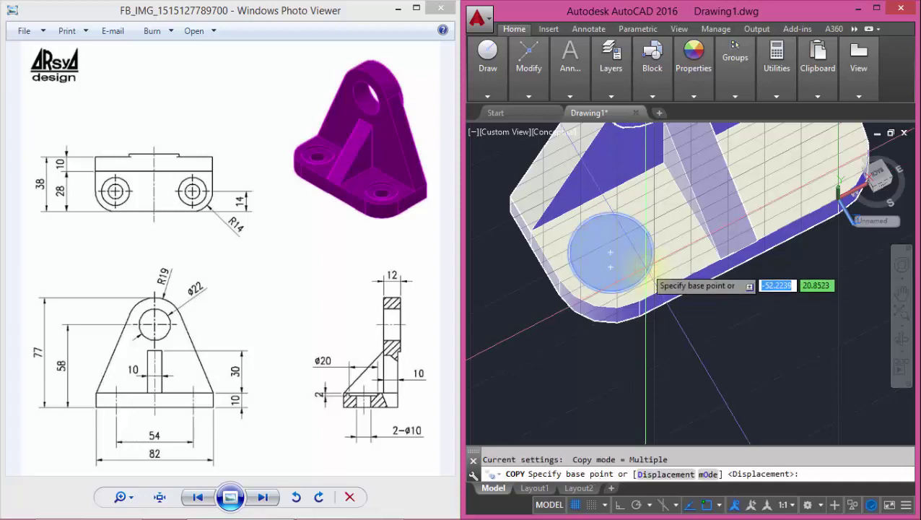
click(610, 255)
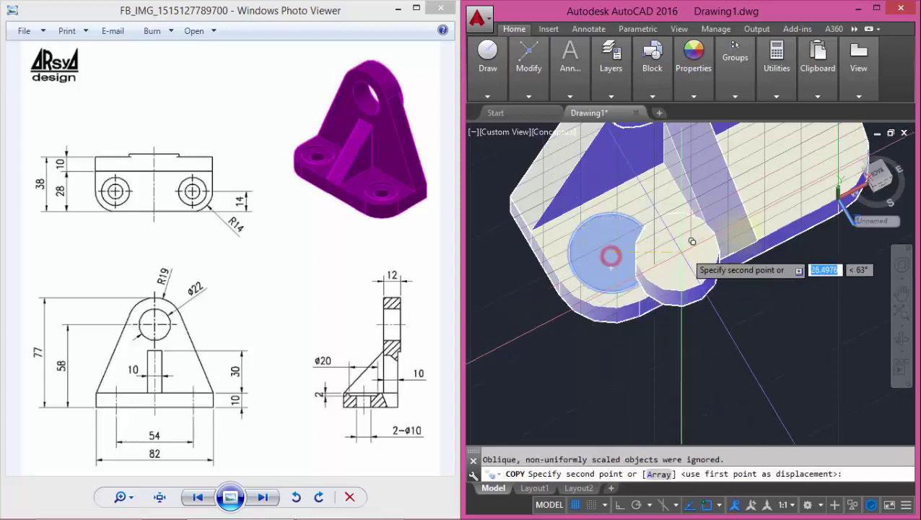
click(811, 150)
key(Return)
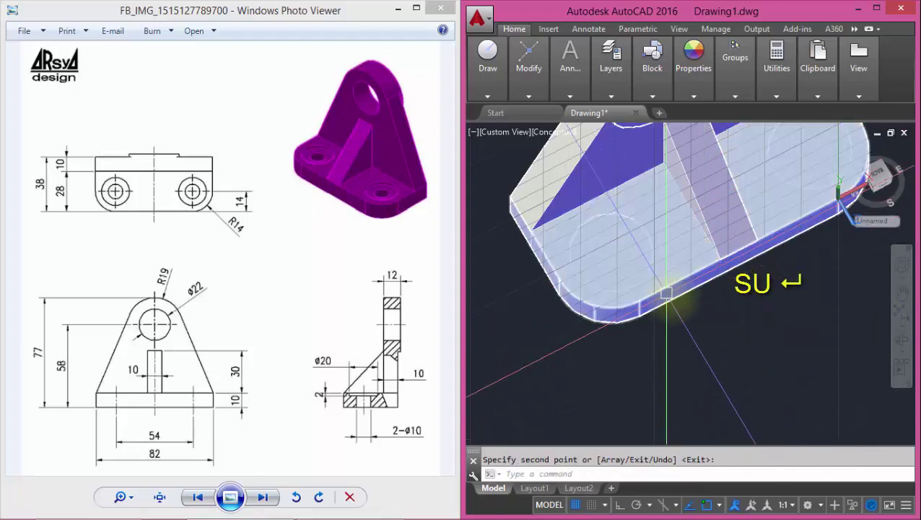
text(SU)
Step: Subtract both hole cylinders from the base plate
key(Return)
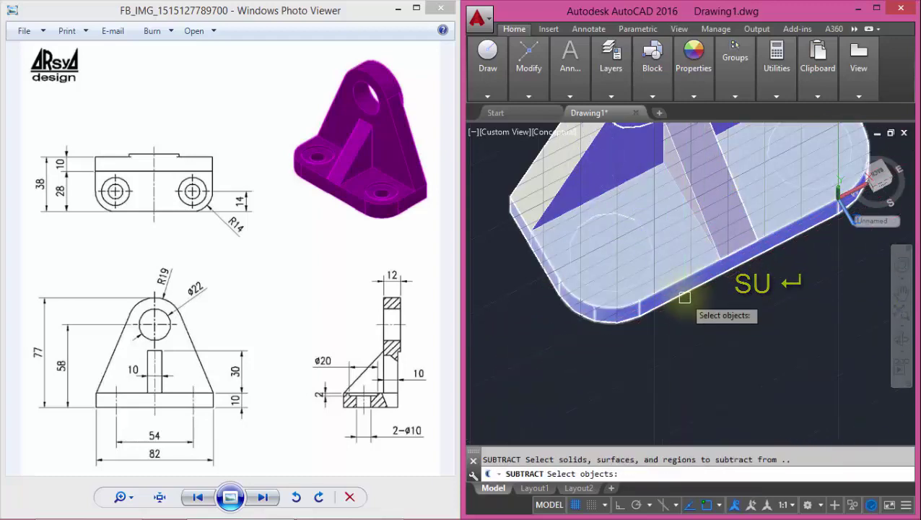
click(686, 281)
key(Return)
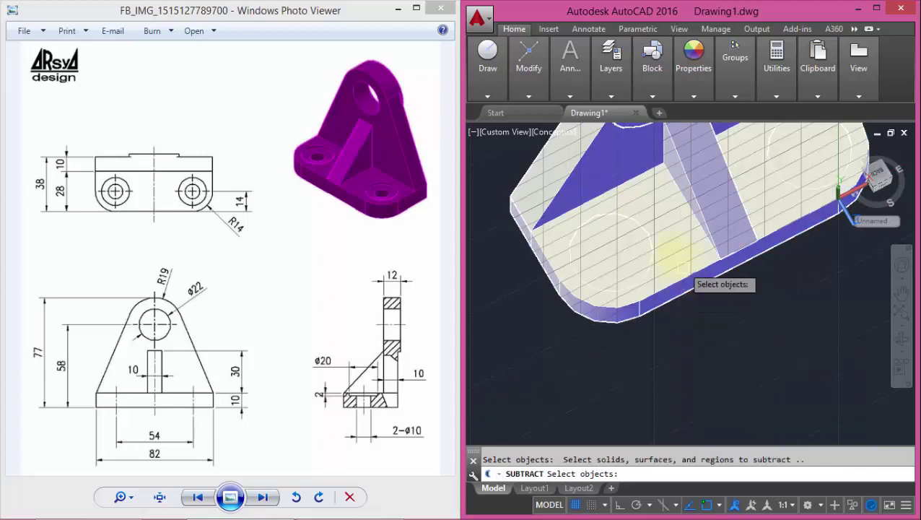
click(619, 226)
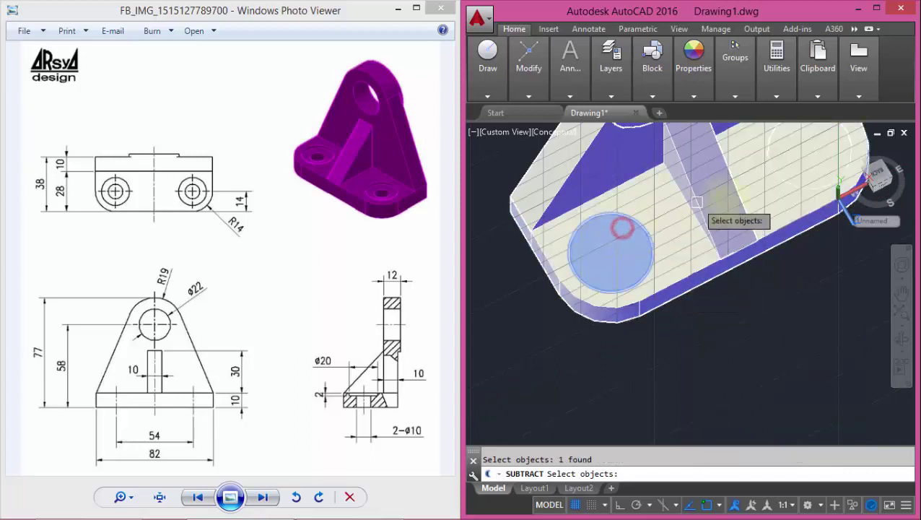
click(825, 154)
key(Return)
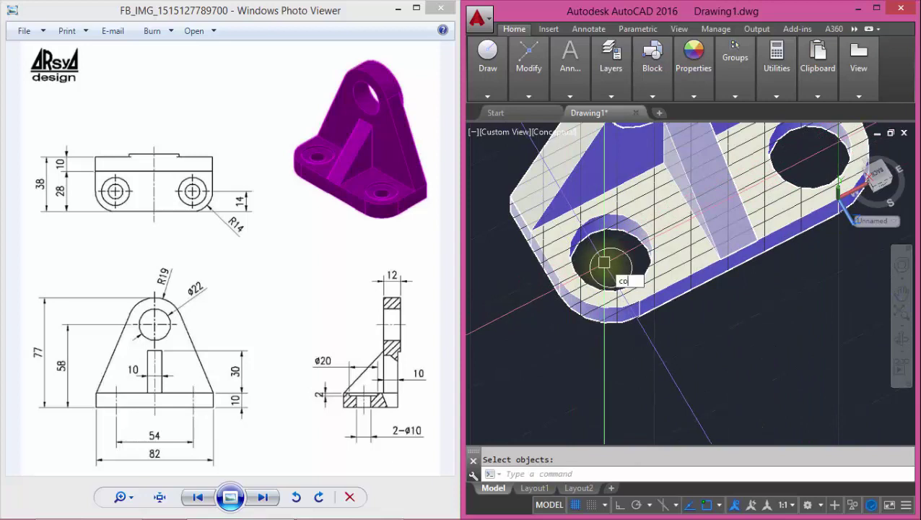
Step: Copy the small circle from the lower hole's centre into the upper hole
key(Return)
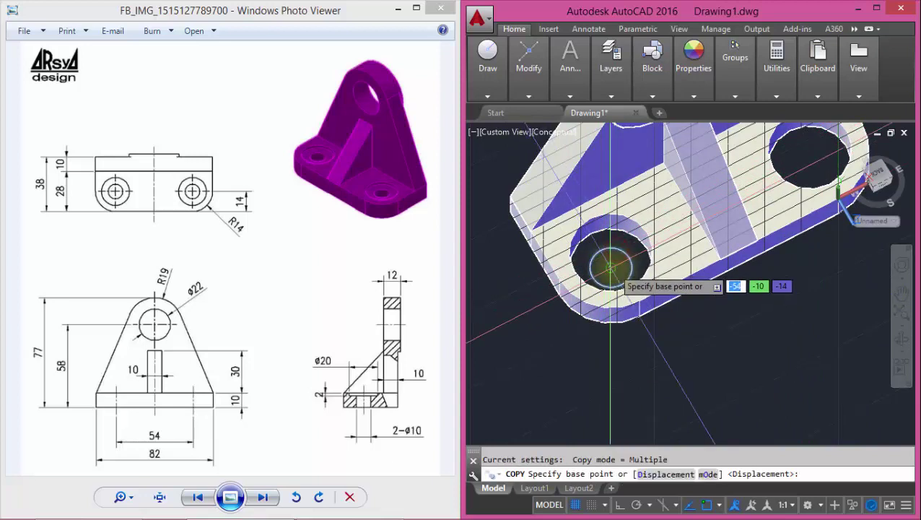
click(612, 266)
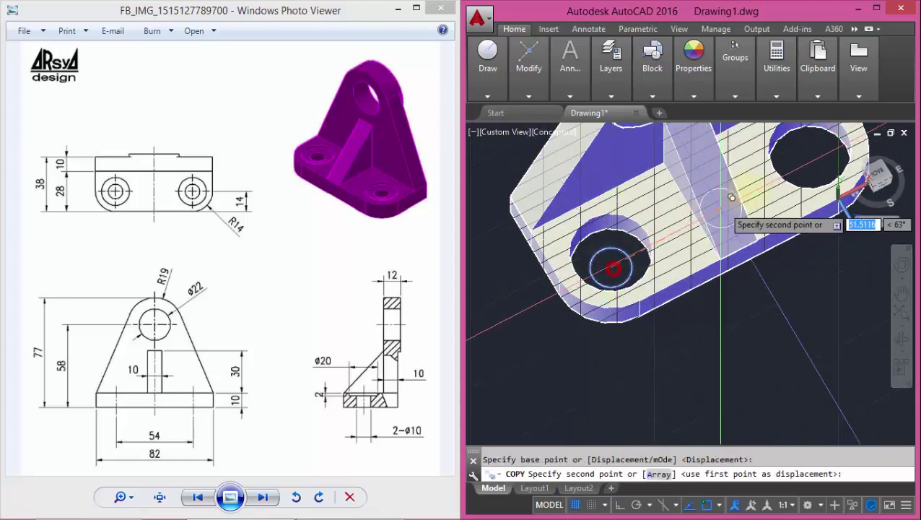
click(808, 164)
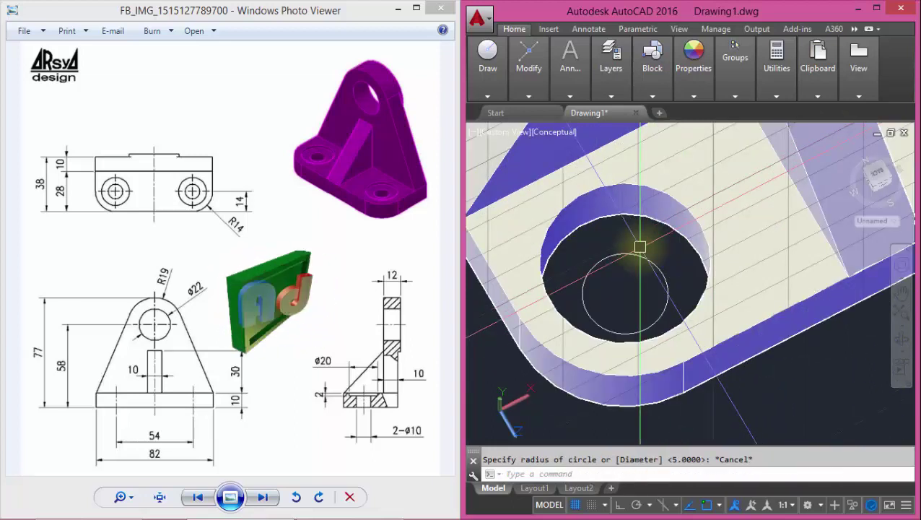
Step: Reset the UCS to World
text(UCS)
key(Return)
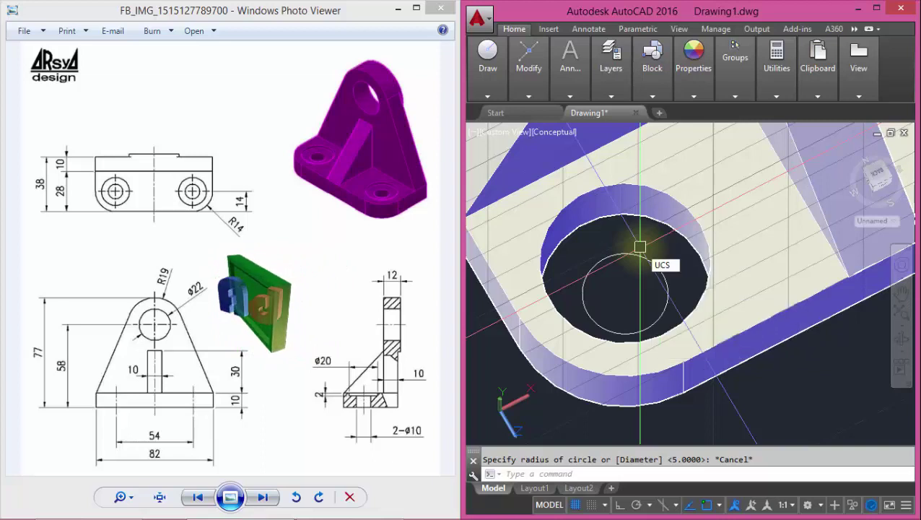
text(w)
key(Return)
text(w)
key(Return)
text(C)
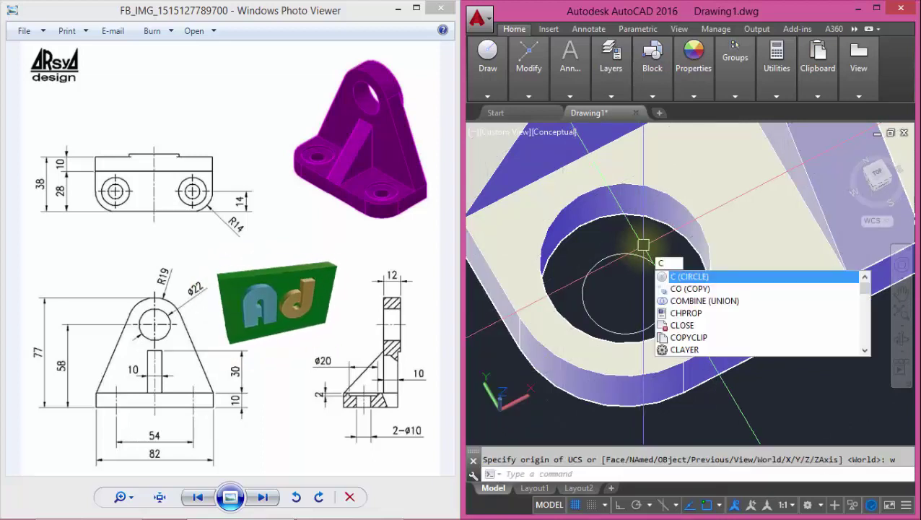
Step: Draw a circle on the lower hole's rim and switch to 2D Wireframe
key(Return)
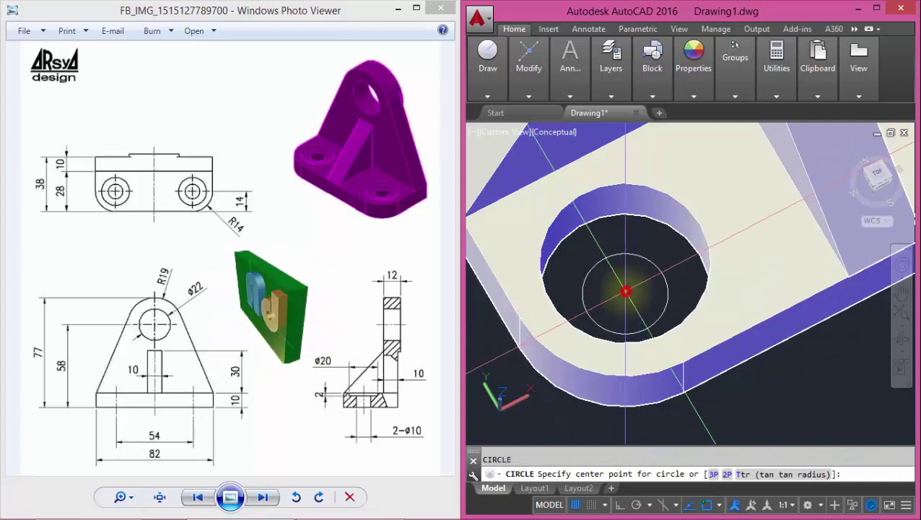
click(625, 293)
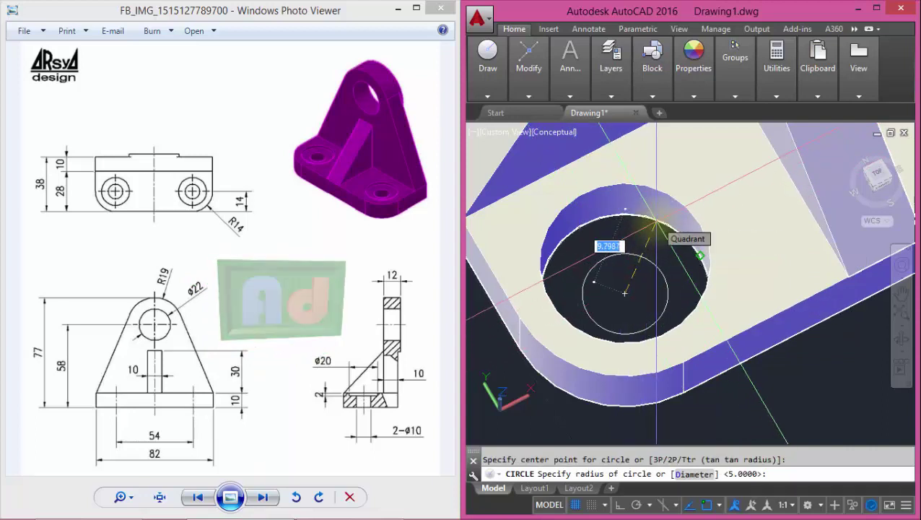
click(656, 220)
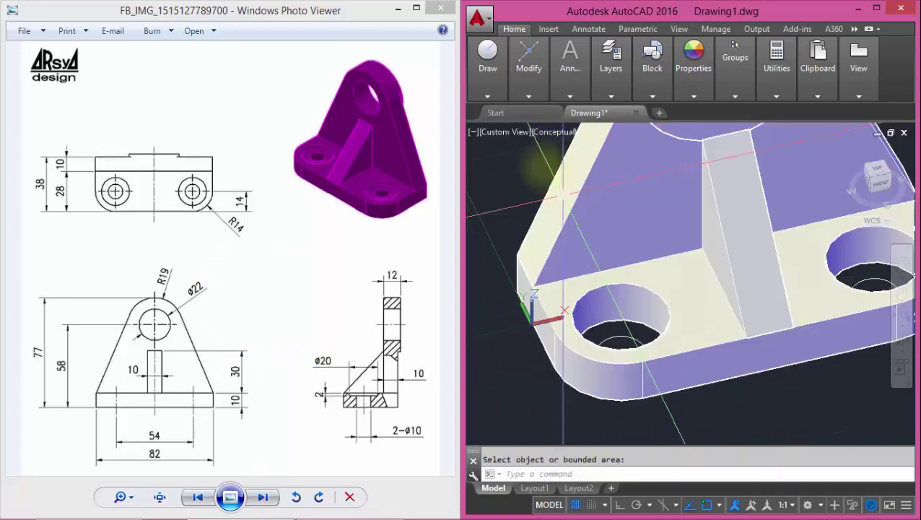
click(551, 132)
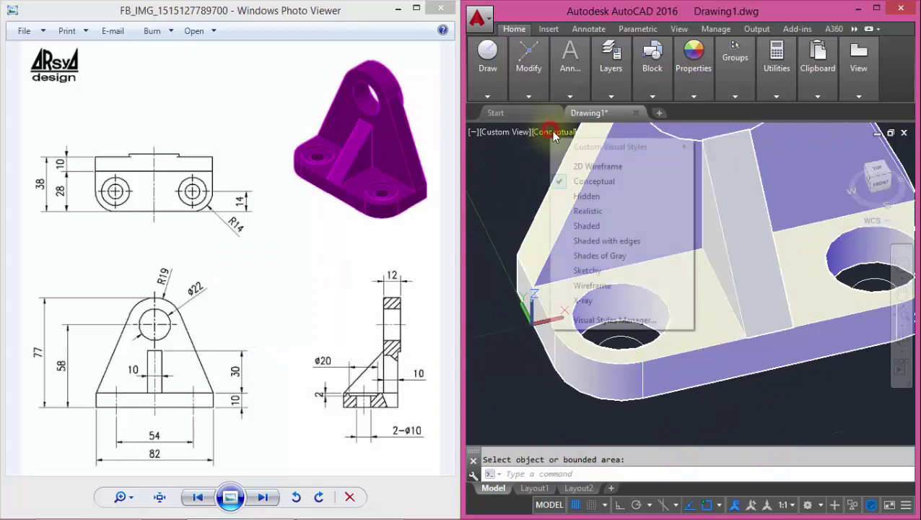
click(603, 167)
scroll(639, 319, up, 2)
scroll(610, 328, up, 2)
text(EX)
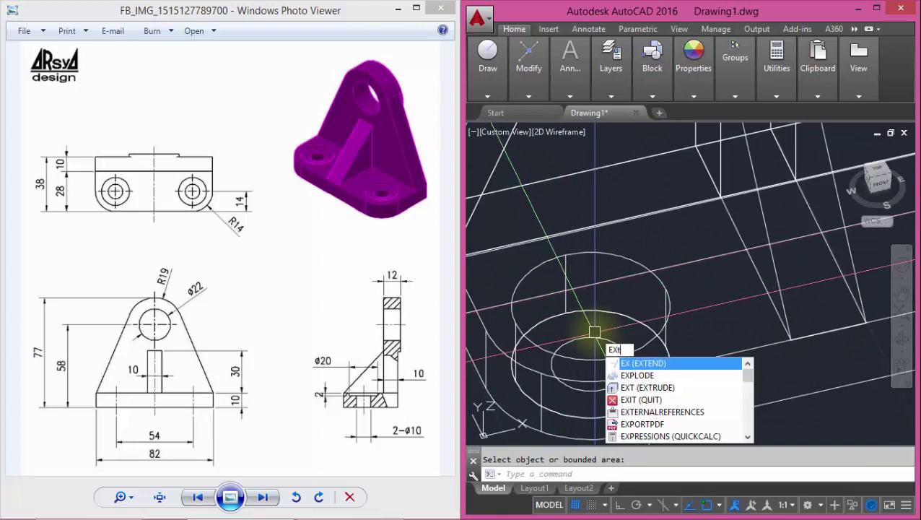
Step: Extrude the rim circle 8 units high
text(t)
key(Return)
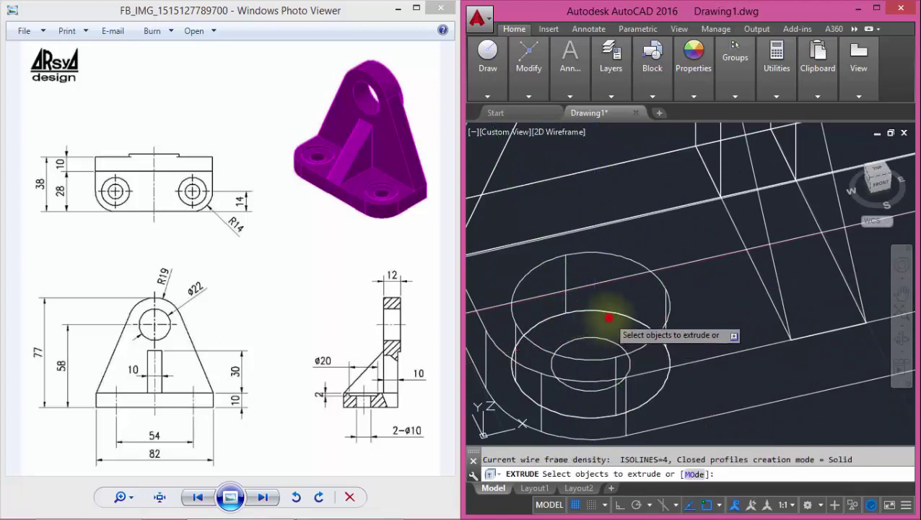
click(608, 317)
key(Return)
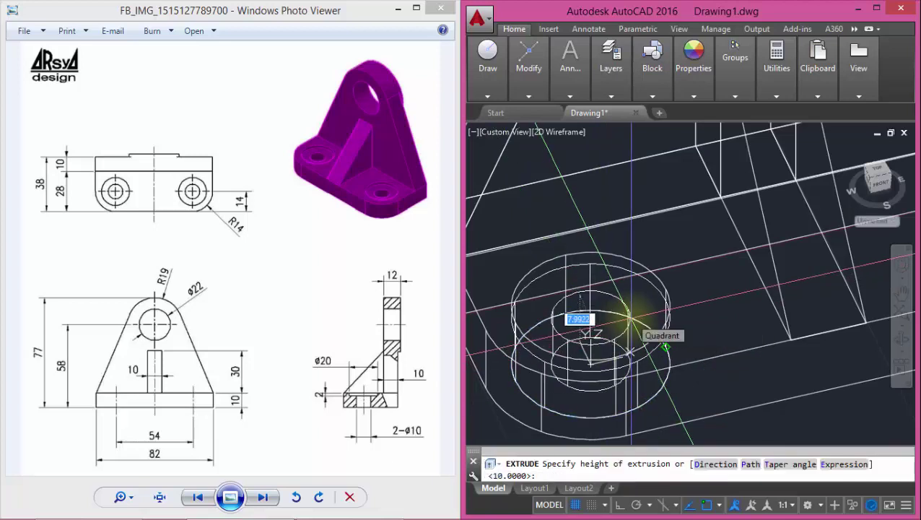
text(8)
key(Return)
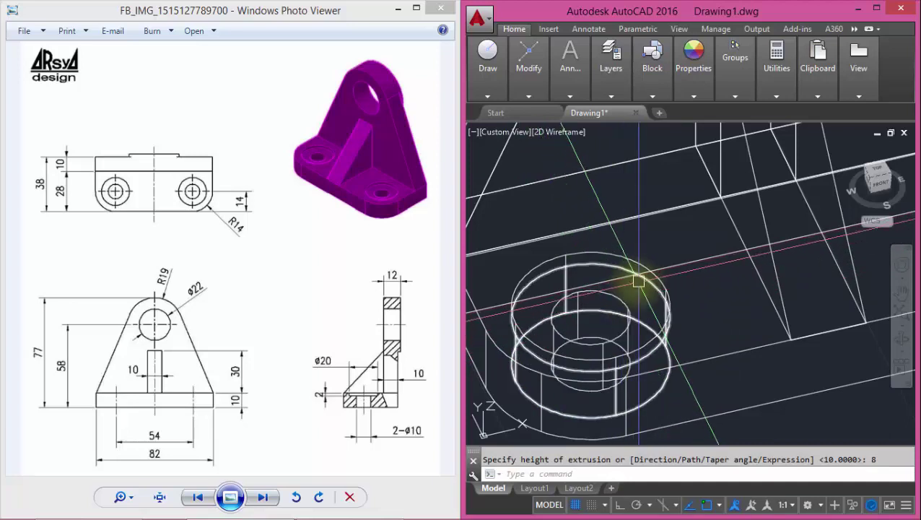
Step: Subtract the inner cylinder from the outer one to leave a through hole
text(su)
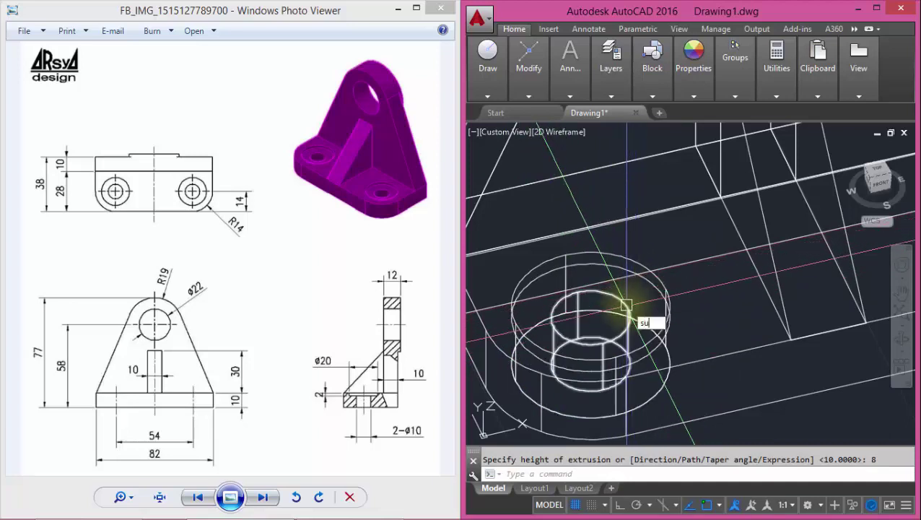
key(Return)
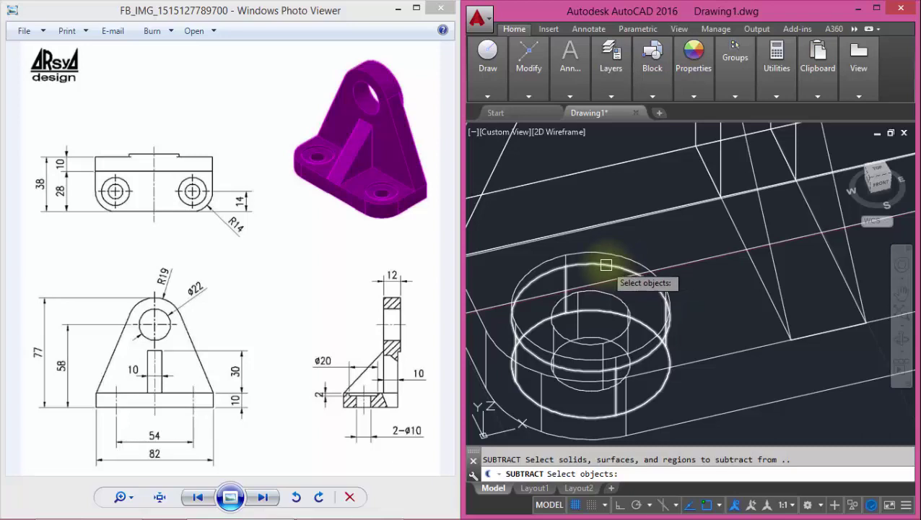
key(Return)
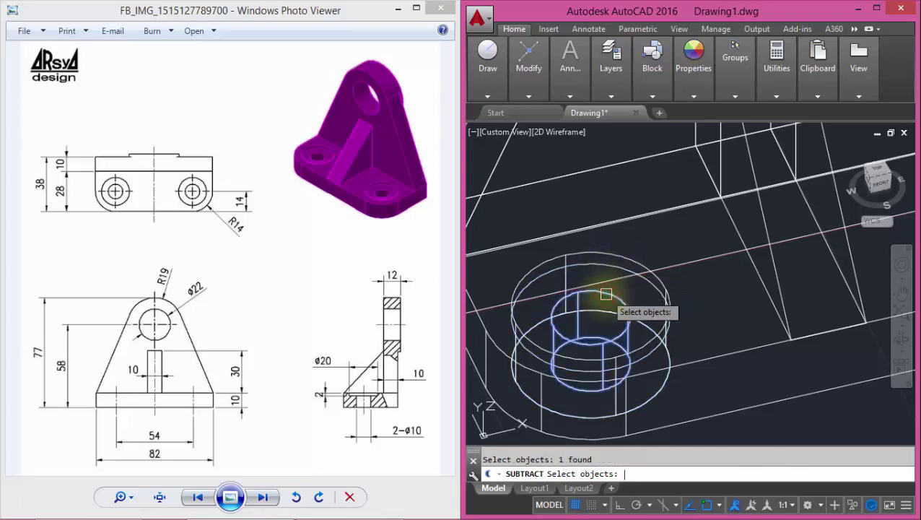
key(Return)
shift+middle_drag(605, 294, 568, 284)
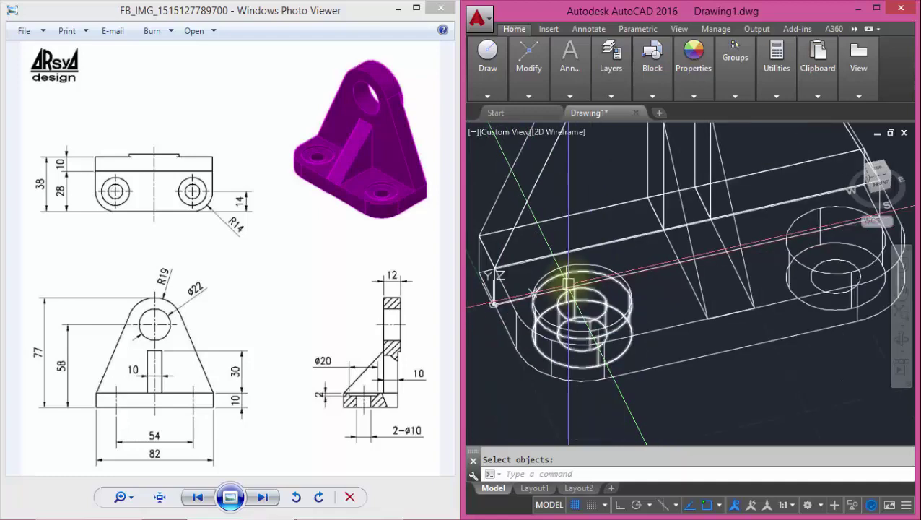
click(557, 133)
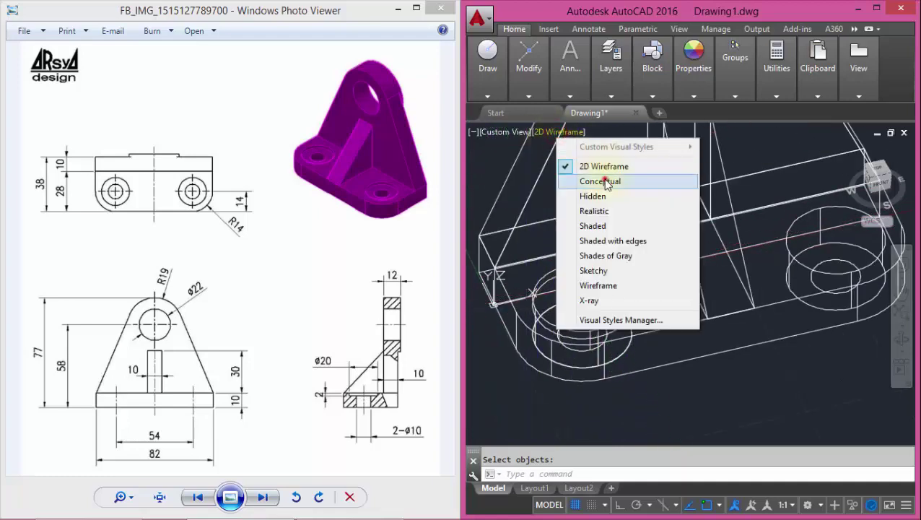
Step: Switch to shaded display and delete the leftover solid in the right hole
click(604, 181)
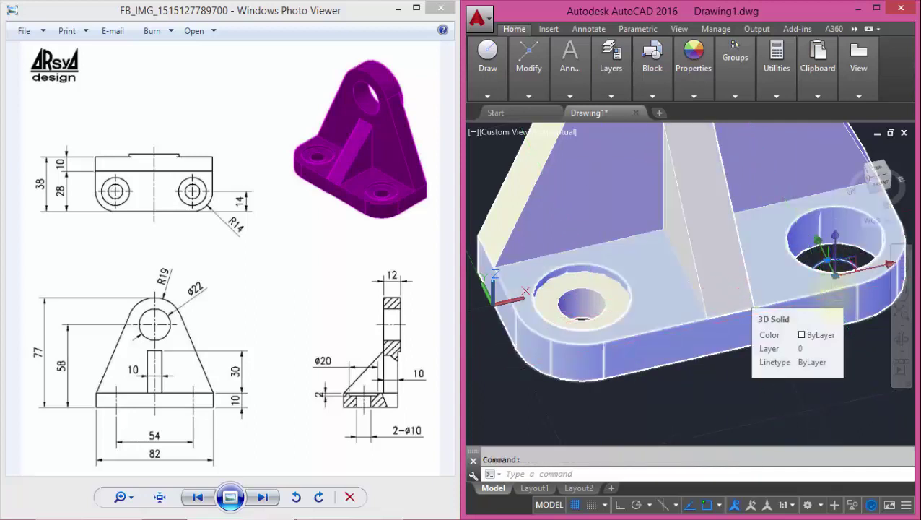
key(Delete)
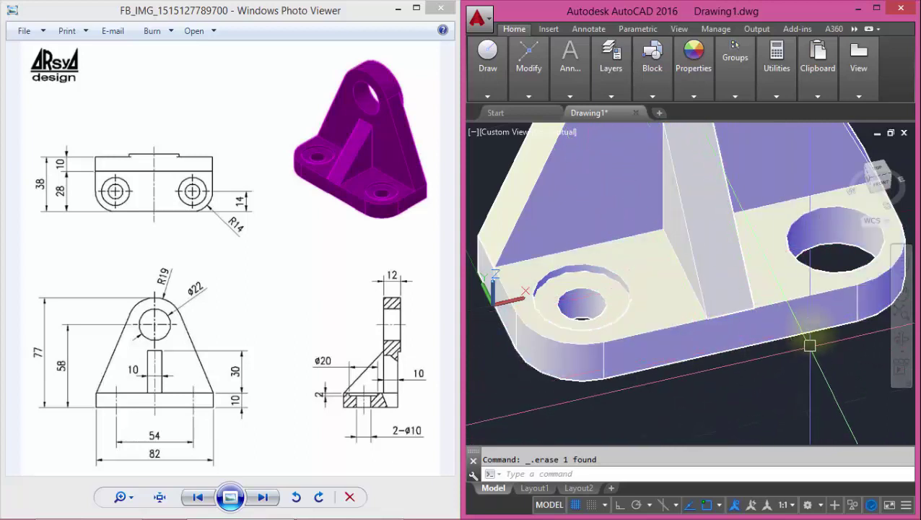
shift+middle_drag(812, 340, 818, 216)
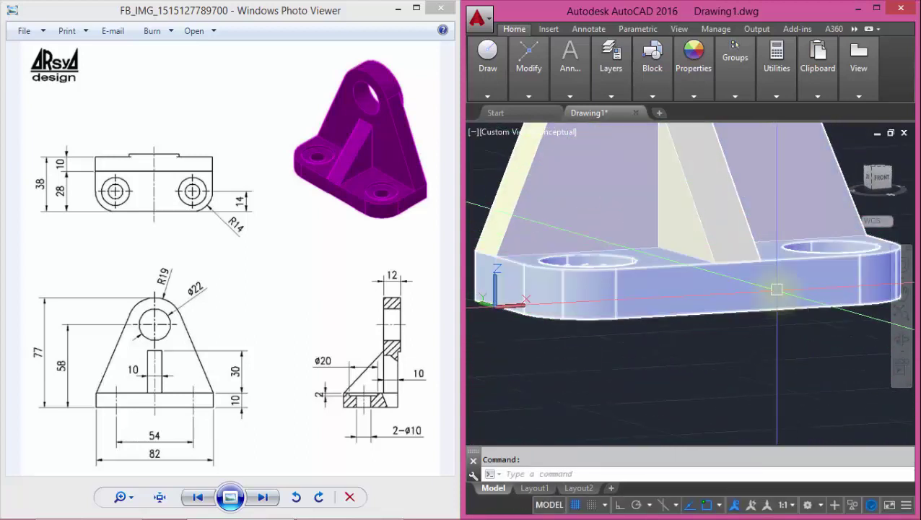
mouse_move(777, 384)
shift+middle_down()
mouse_move(780, 295)
mouse_move(684, 354)
shift+middle_up()
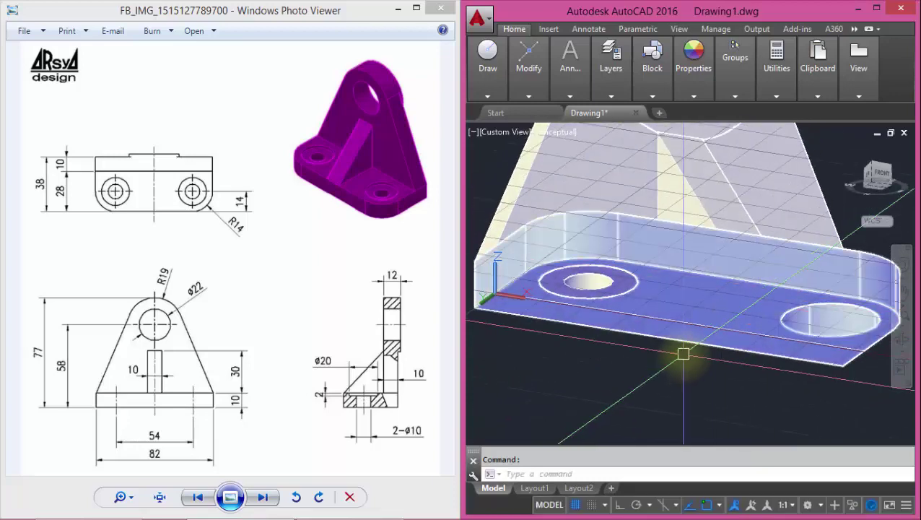
Step: Copy the left hole's counterbore 54 units to the right hole's centre
text(CO)
key(Return)
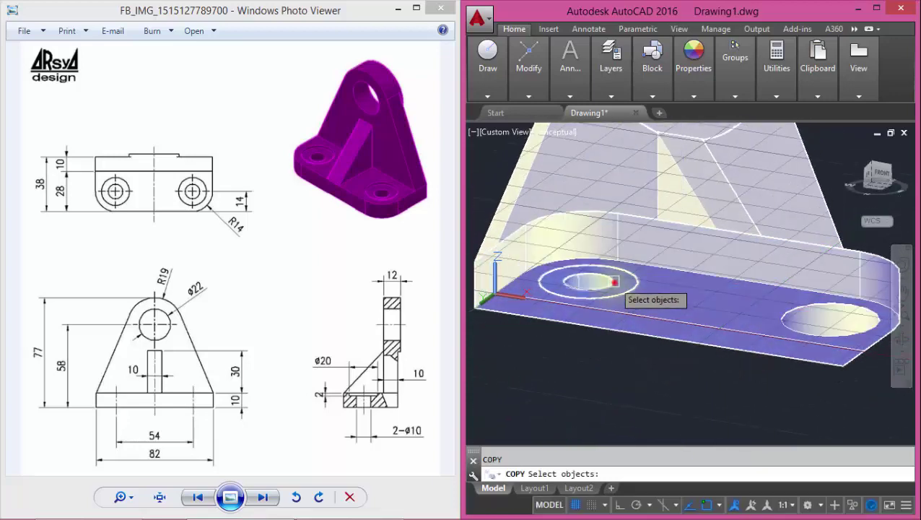
key(Return)
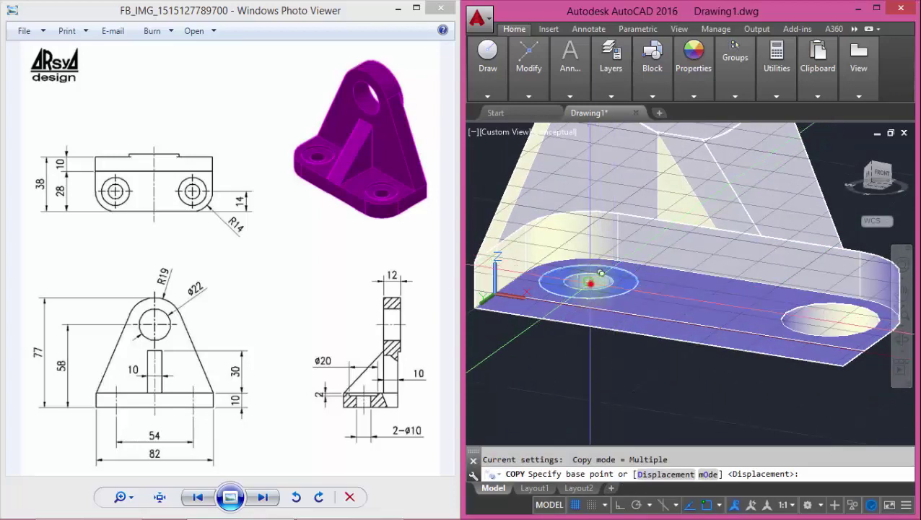
click(590, 283)
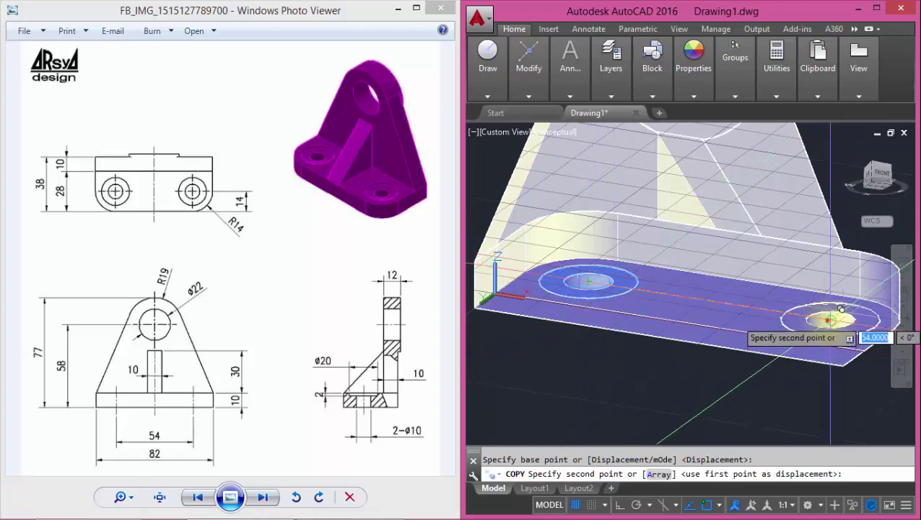
click(830, 319)
scroll(830, 310, down, 5)
key(Return)
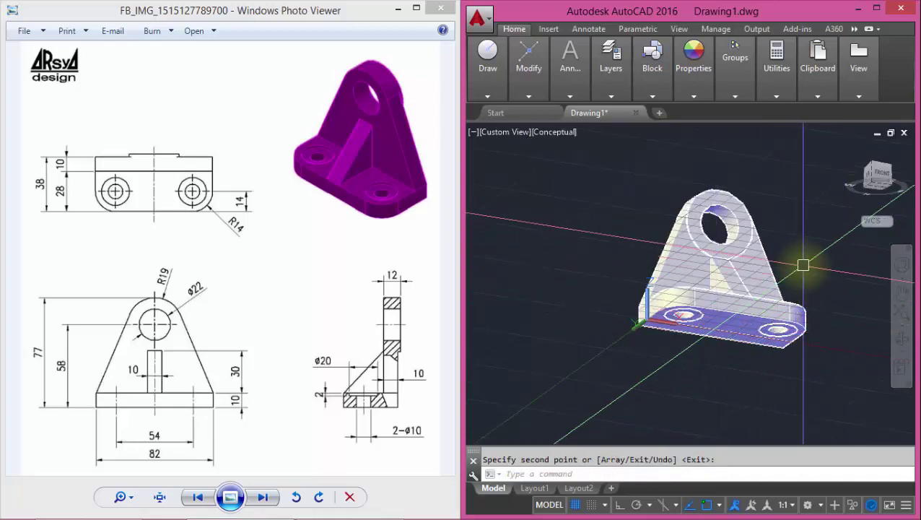
mouse_move(812, 304)
shift+middle_down()
mouse_move(820, 340)
mouse_move(864, 339)
mouse_move(816, 339)
shift+middle_up()
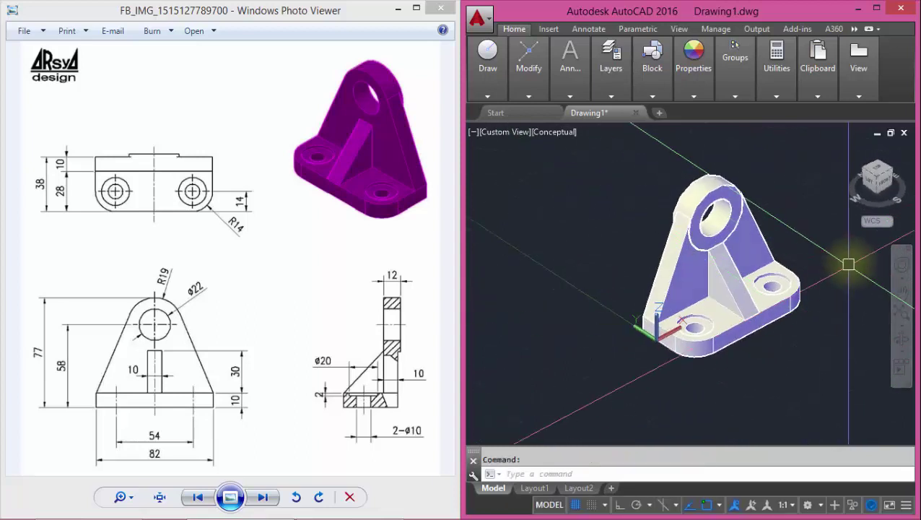
Step: Window-select the bracket body and both hole rings and union them
scroll(848, 264, up, 2)
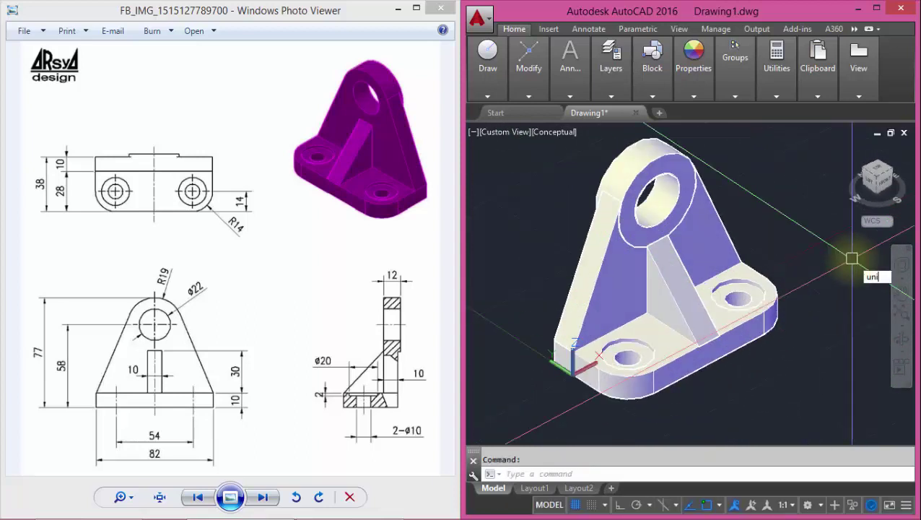
key(Return)
click(794, 380)
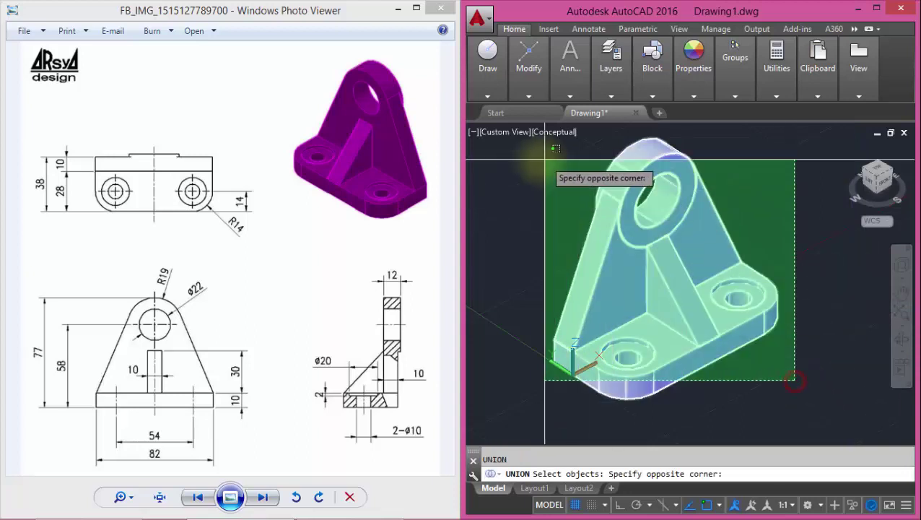
click(542, 158)
key(Return)
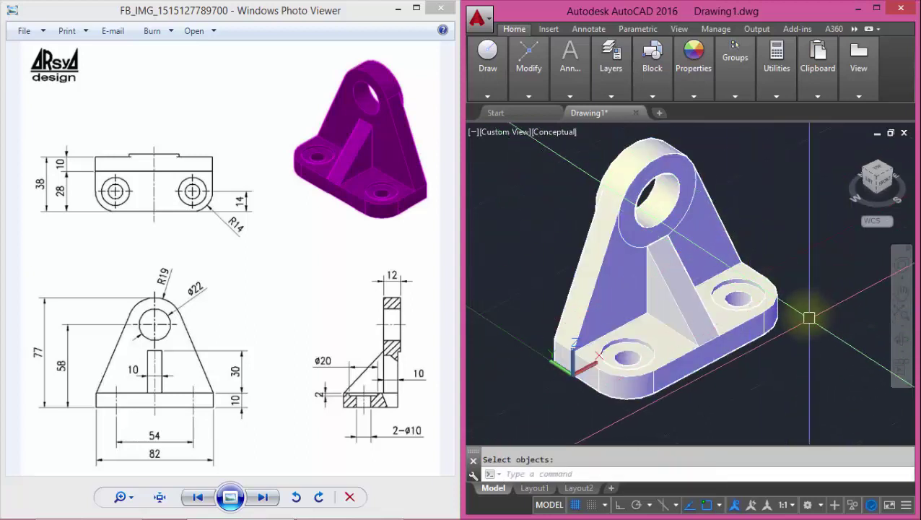
mouse_move(809, 318)
shift+middle_down()
mouse_move(672, 345)
mouse_move(652, 335)
shift+middle_up()
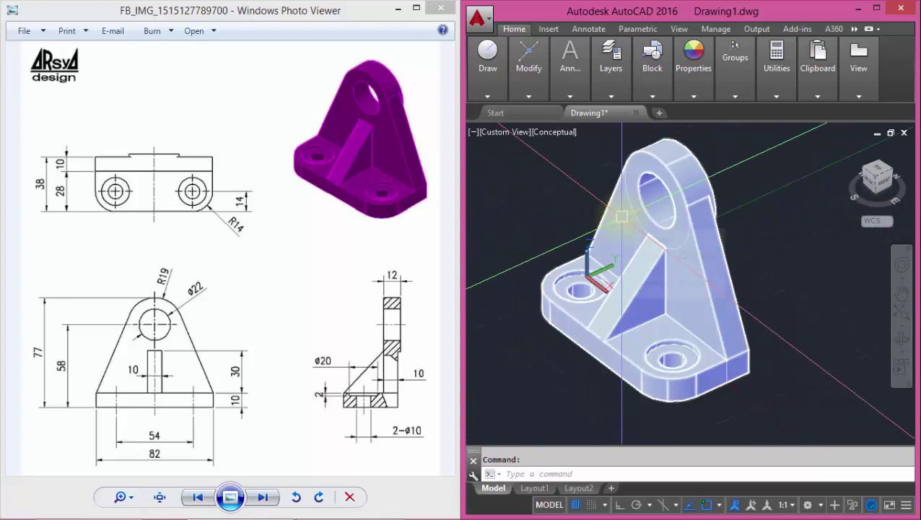
Step: Switch to Realistic style and apply the Reflective Flaked - Magenta material to the bracket
click(554, 132)
click(589, 217)
text(MAT)
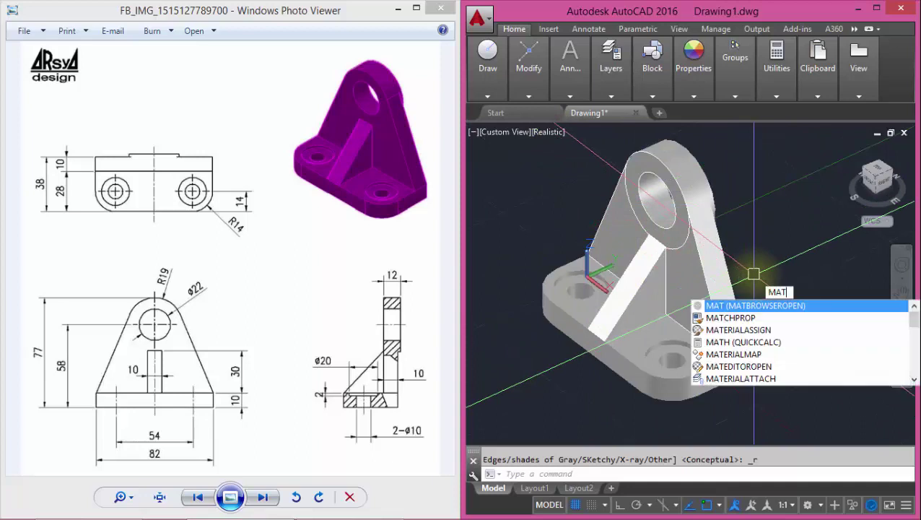
key(Return)
mouse_move(827, 226)
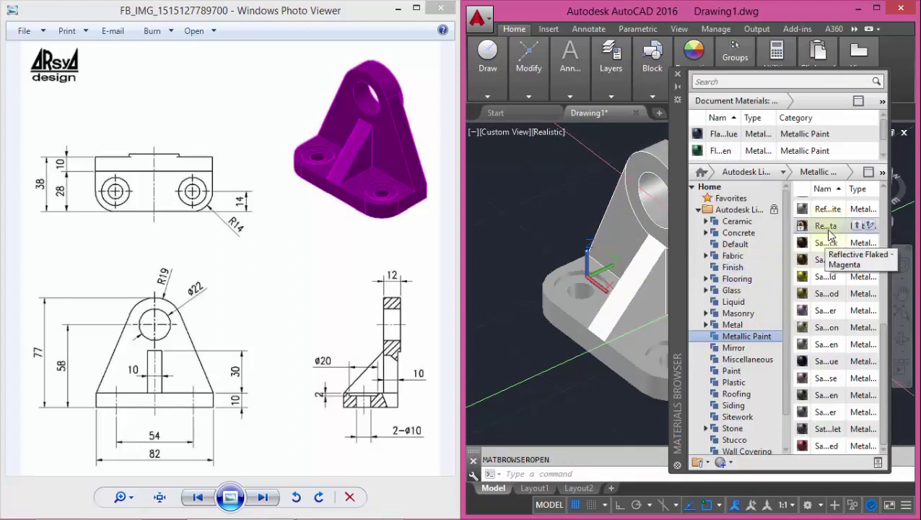
drag(827, 229, 778, 231)
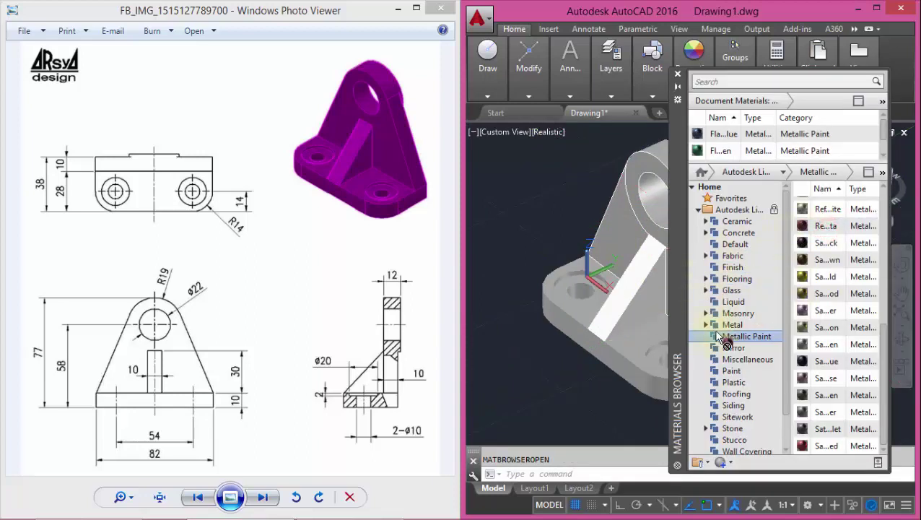
drag(647, 298, 649, 300)
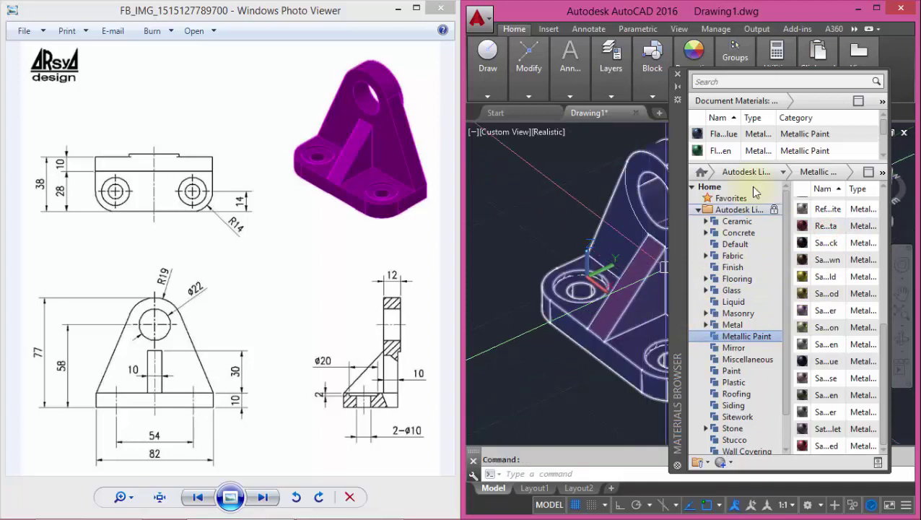
click(678, 75)
text(BACK)
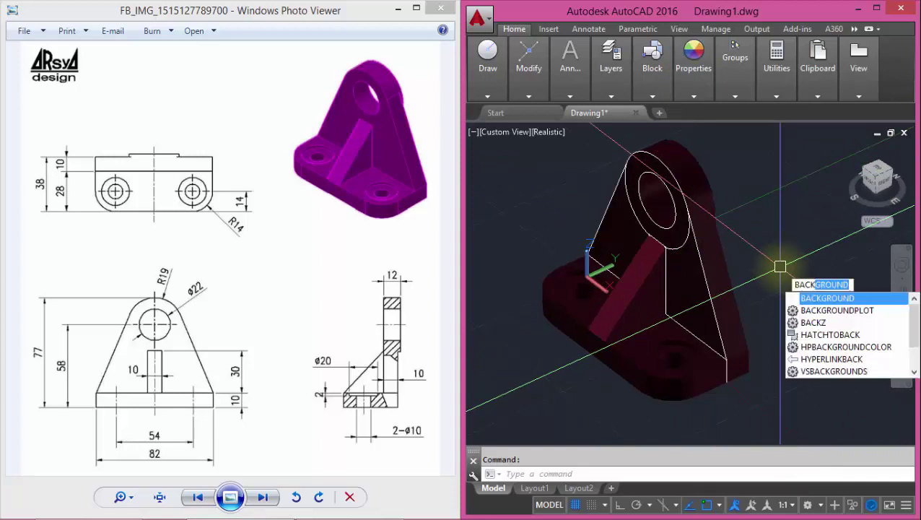
Step: Use BACKGROUND to give the viewport a solid white background from the indexed colour palette
key(Return)
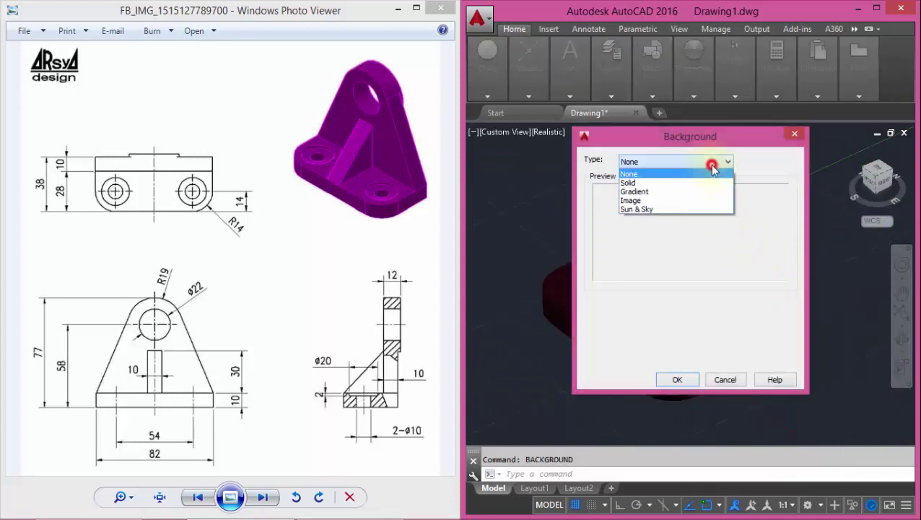
click(649, 184)
click(679, 344)
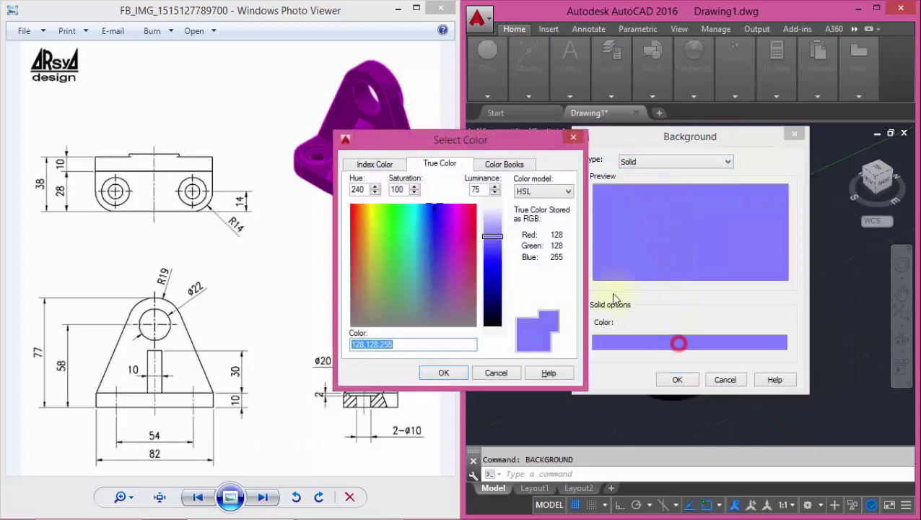
click(386, 163)
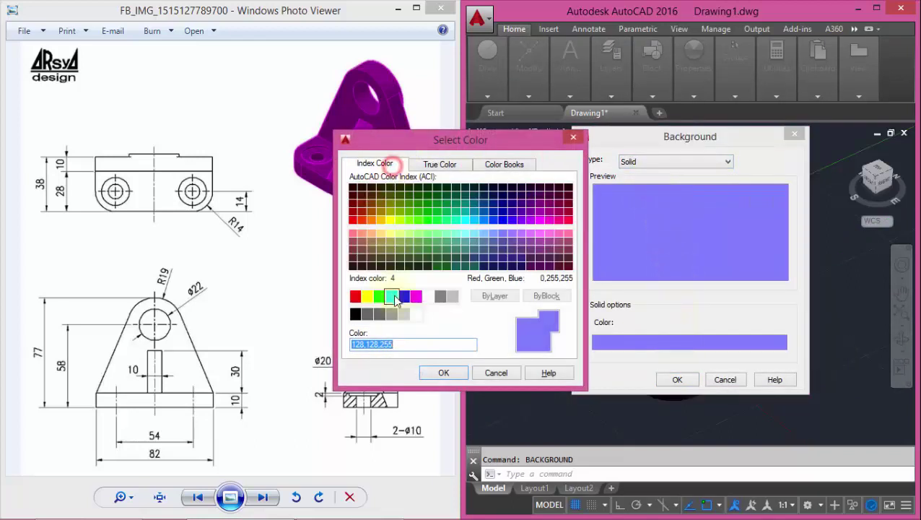
text(255)
click(445, 373)
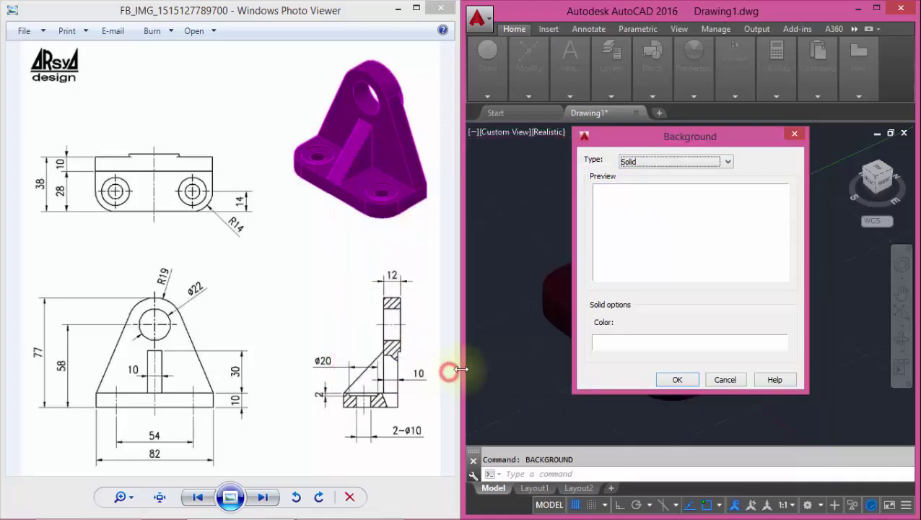
click(682, 379)
text(RENDER)
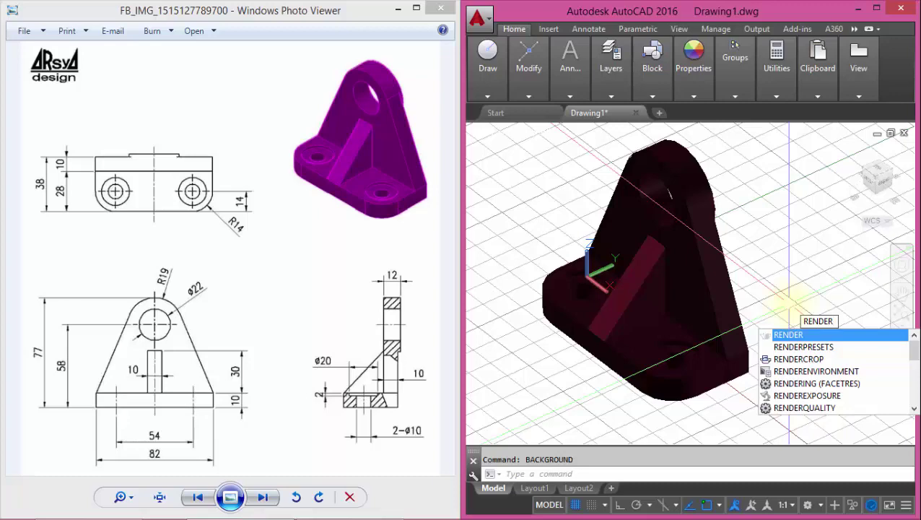
Step: Render the bracket, save the image as PNG 'render 3d contoh 3', and close the render window
key(Return)
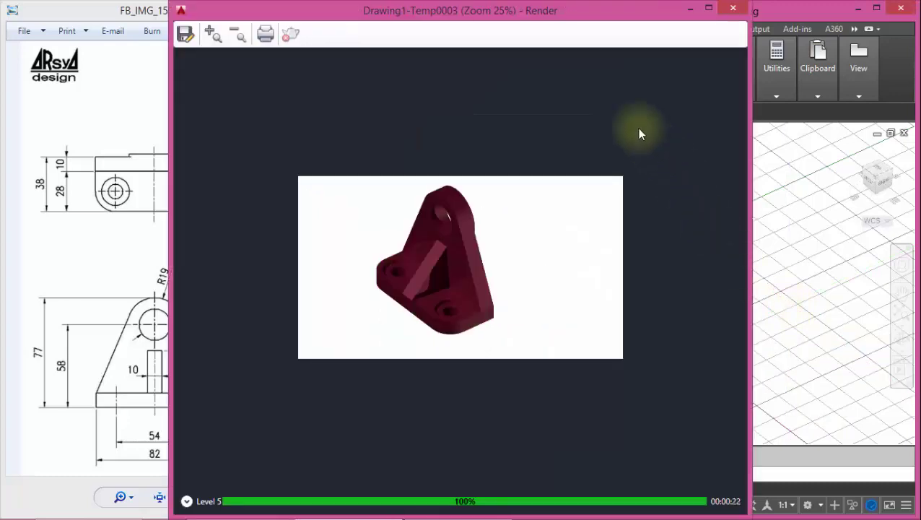
click(185, 34)
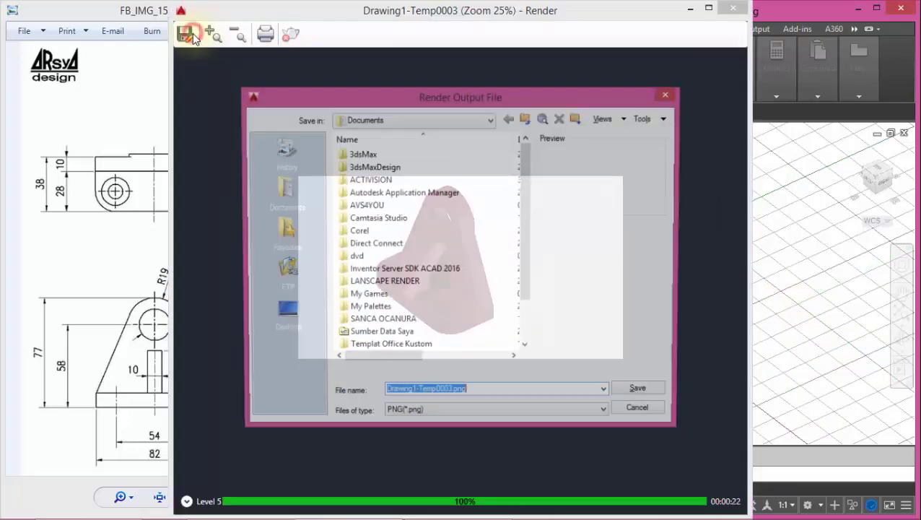
click(641, 392)
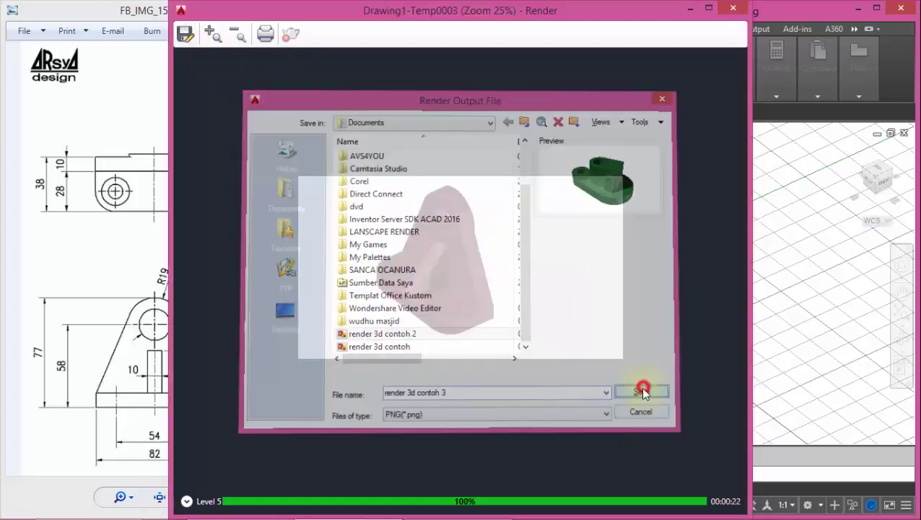
click(444, 345)
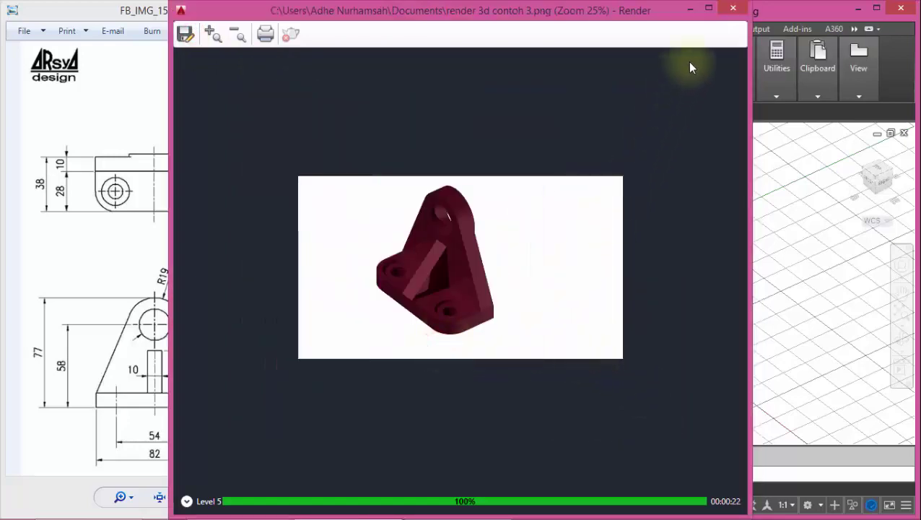
click(732, 10)
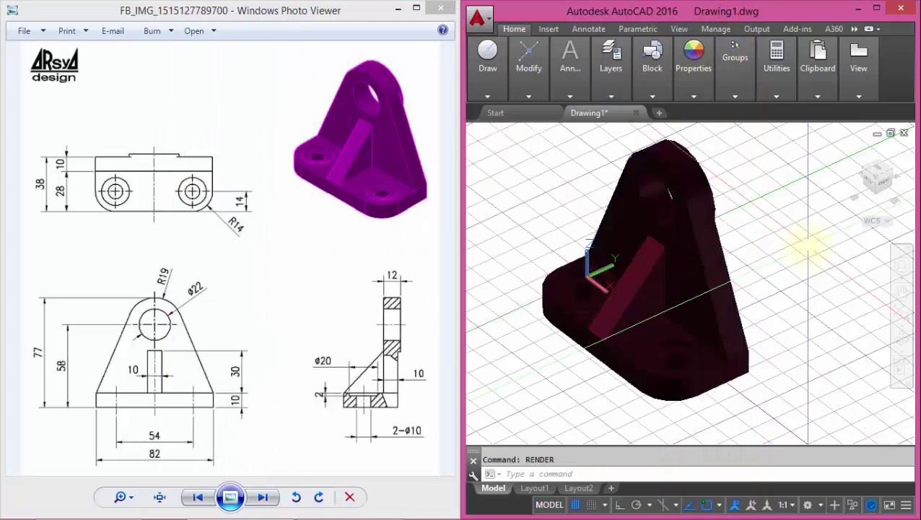